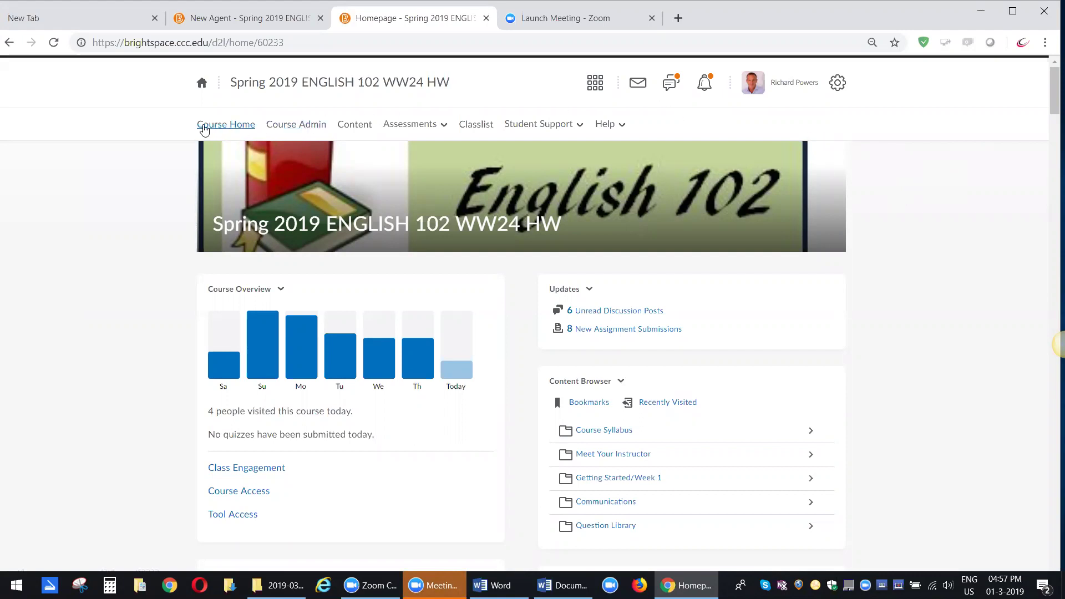
- Go to Course Admin and open Intelligent Agents to reach the course's Agent List
{"action": "left_click", "coordinate": [298, 126]}
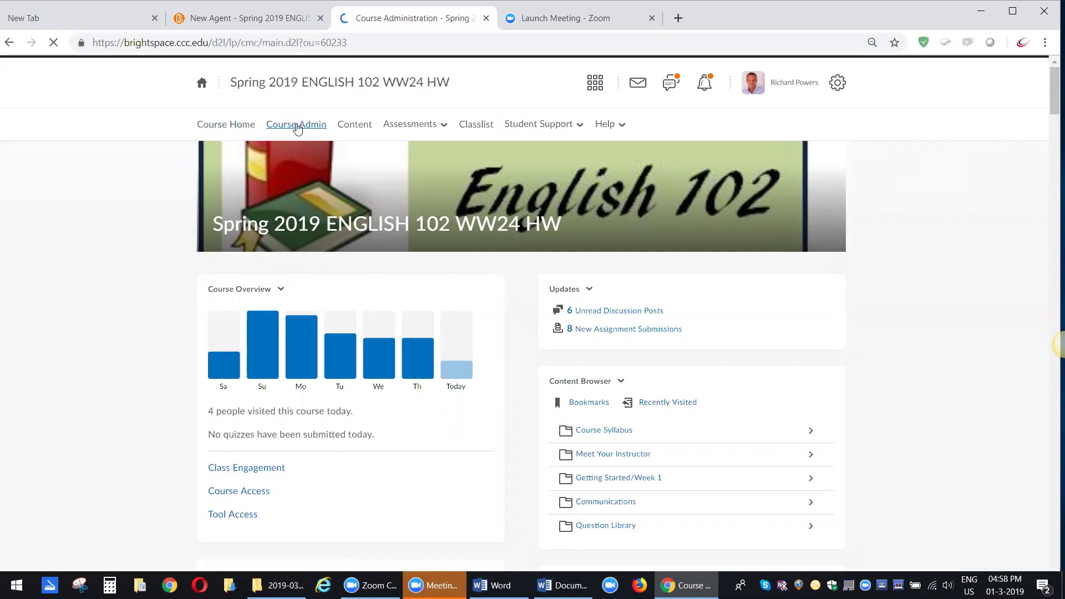
{"action": "scroll", "coordinate": [383, 208], "scroll_direction": "down", "scroll_amount": 1}
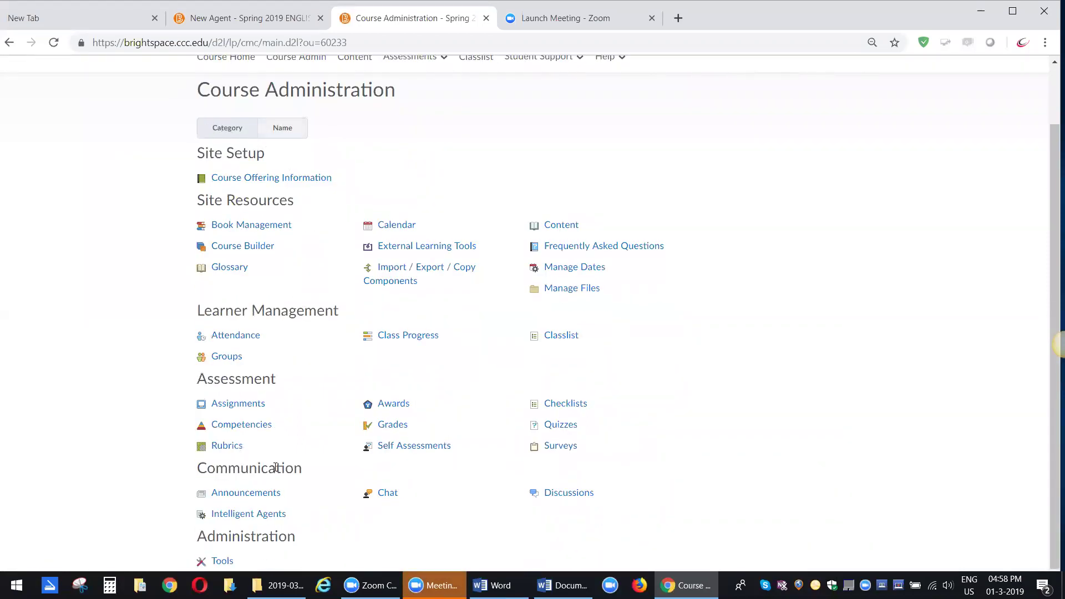
{"action": "left_click", "coordinate": [245, 518]}
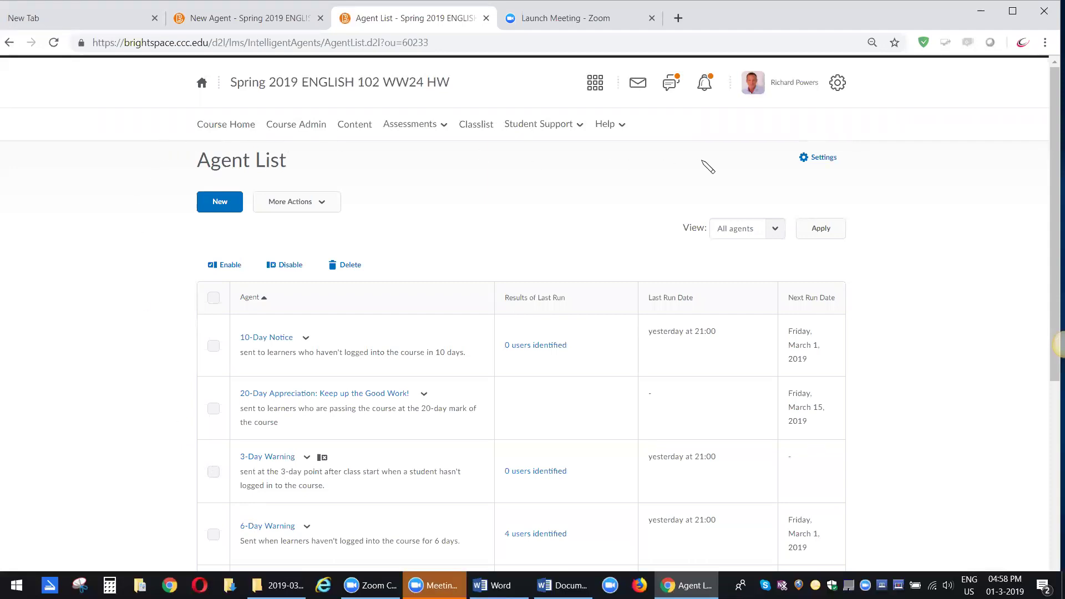
- In agent email settings, set custom course values for sender name and the instructor's reply-to address, then save
{"action": "left_click", "coordinate": [820, 159]}
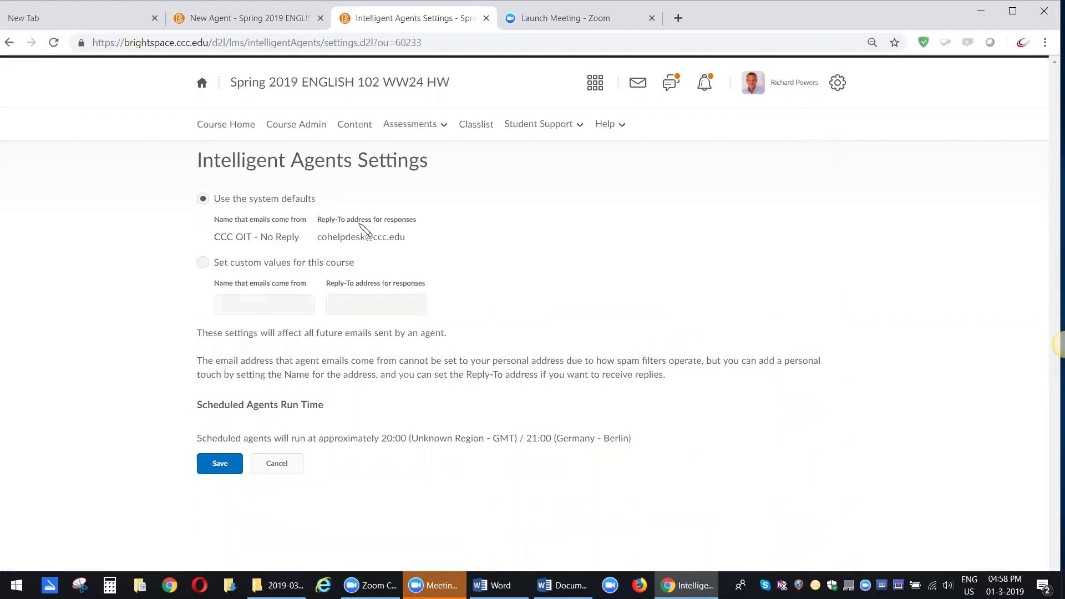
{"action": "left_click", "coordinate": [216, 261]}
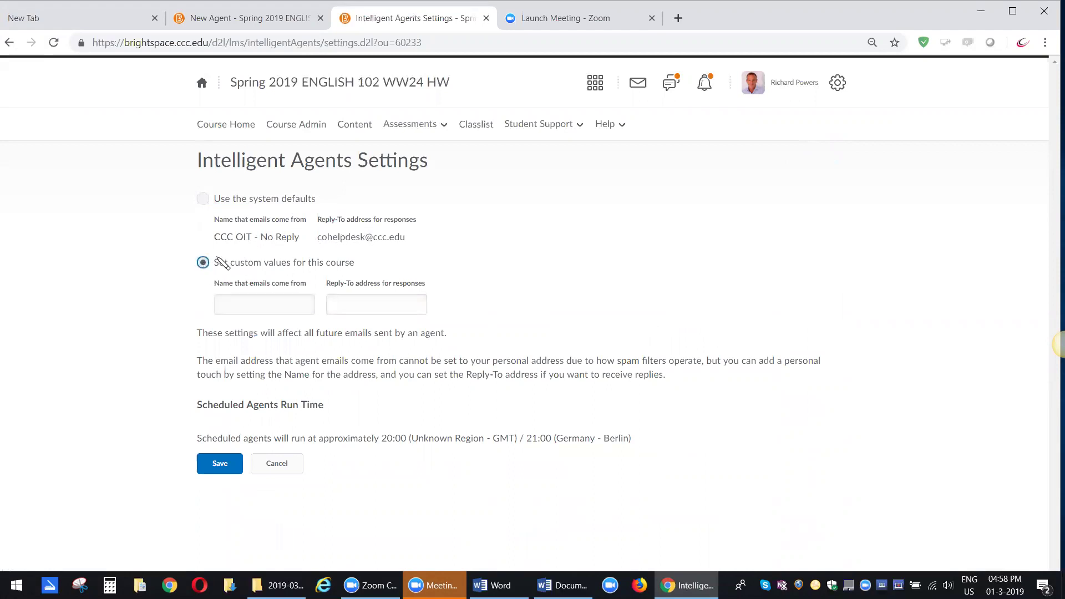
{"action": "left_click", "coordinate": [243, 296]}
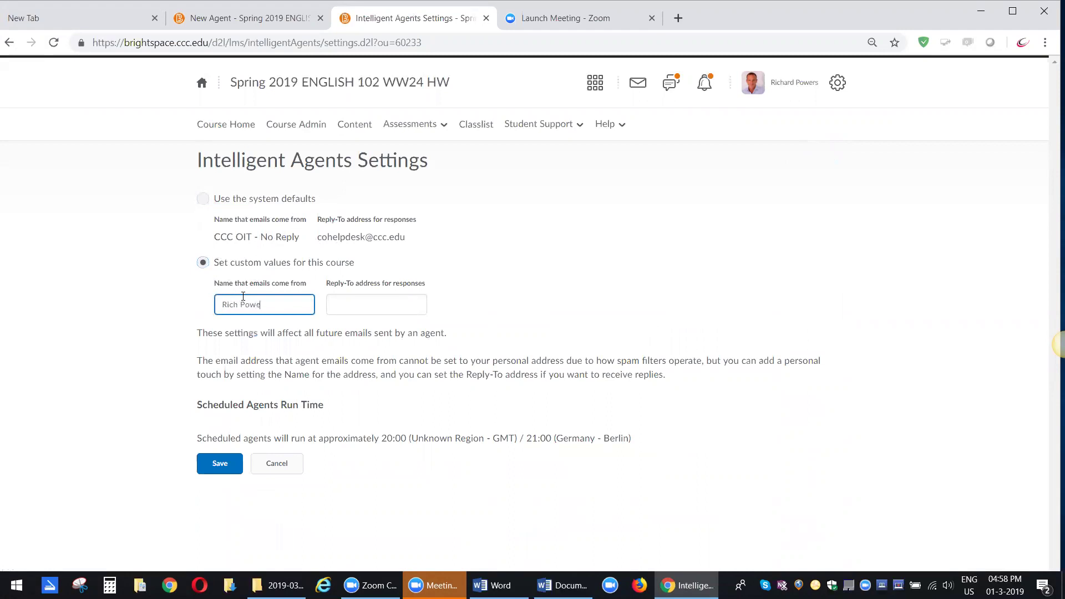
{"action": "left_click", "coordinate": [348, 299]}
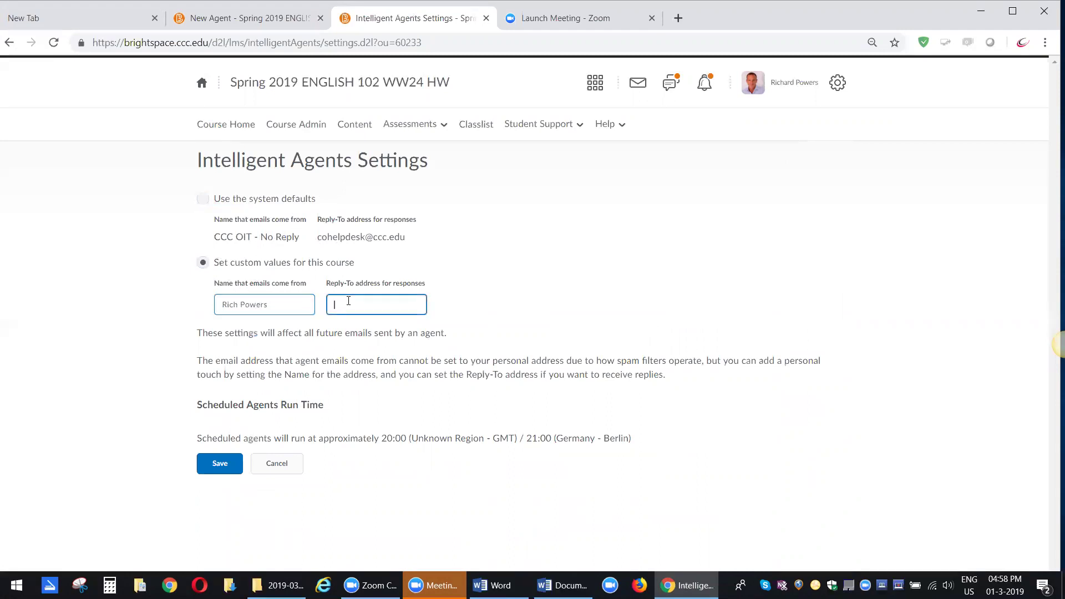
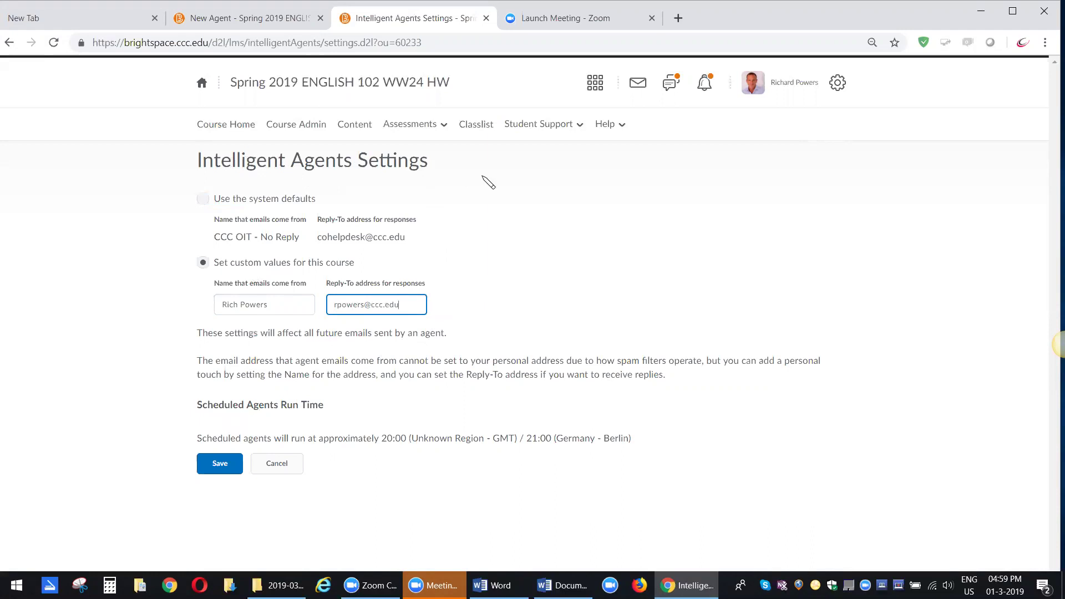
{"action": "left_click", "coordinate": [220, 464]}
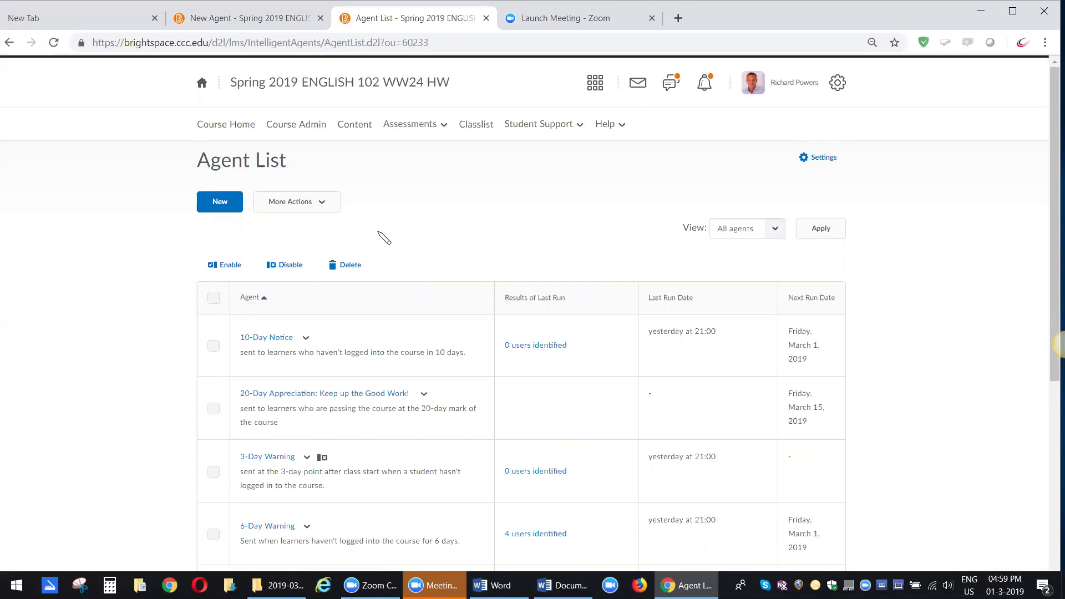
- Scroll through the existing agents, then start a New agent from the top of the list
{"action": "scroll", "coordinate": [380, 236], "scroll_direction": "down", "scroll_amount": 2}
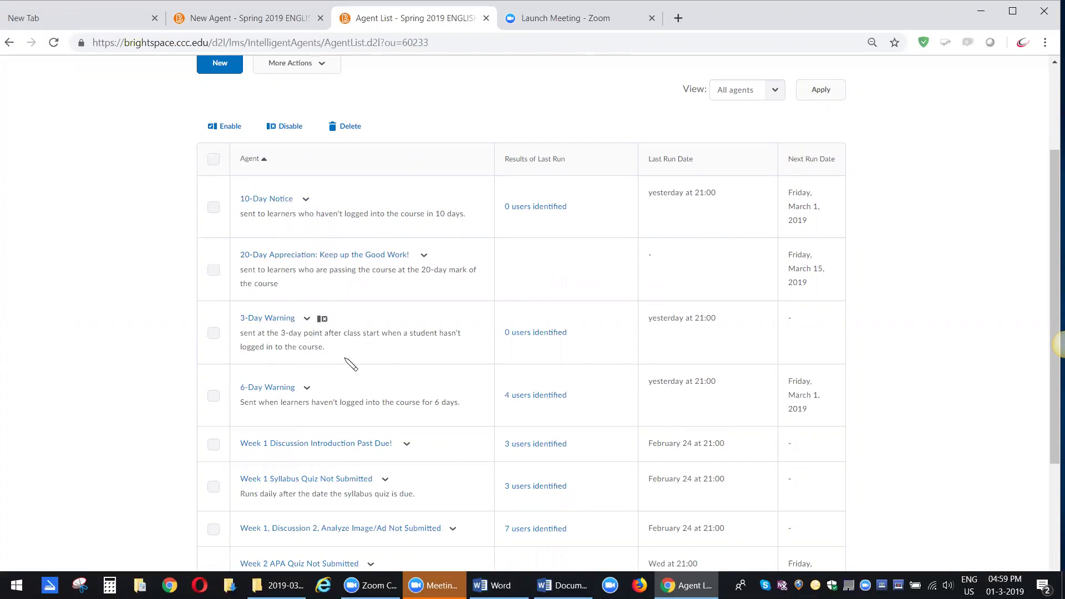
{"action": "scroll", "coordinate": [351, 365], "scroll_direction": "down", "scroll_amount": 1}
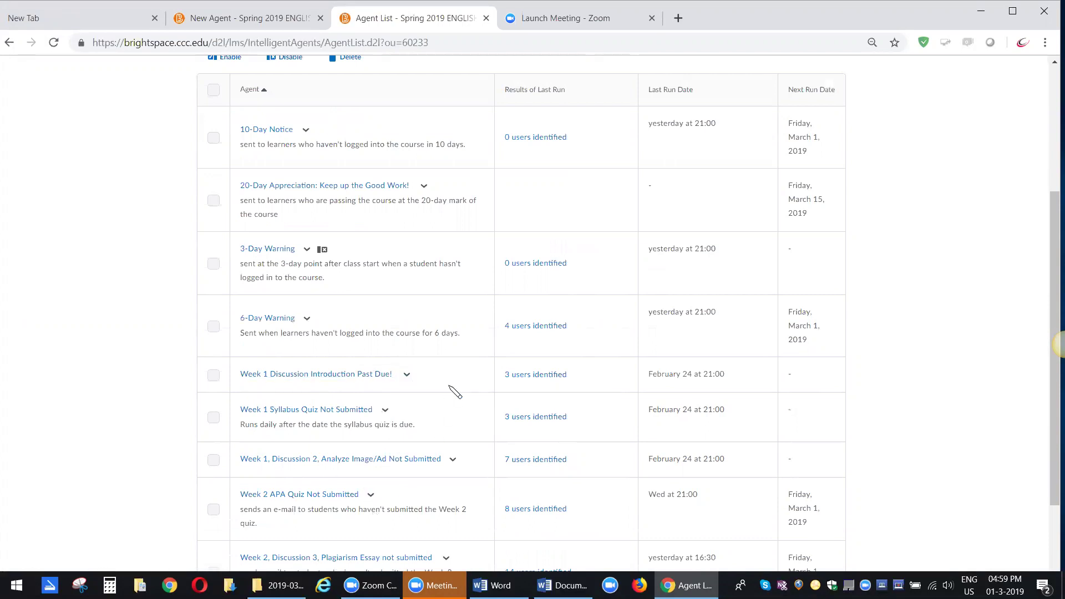
{"action": "scroll", "coordinate": [455, 391], "scroll_direction": "up", "scroll_amount": 4}
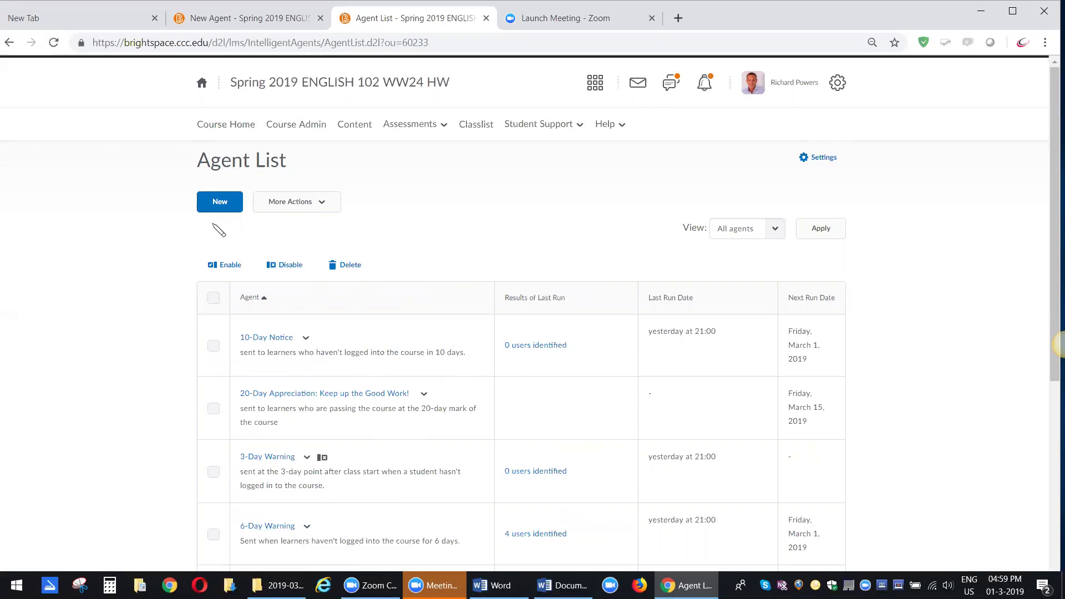
{"action": "left_click", "coordinate": [222, 208]}
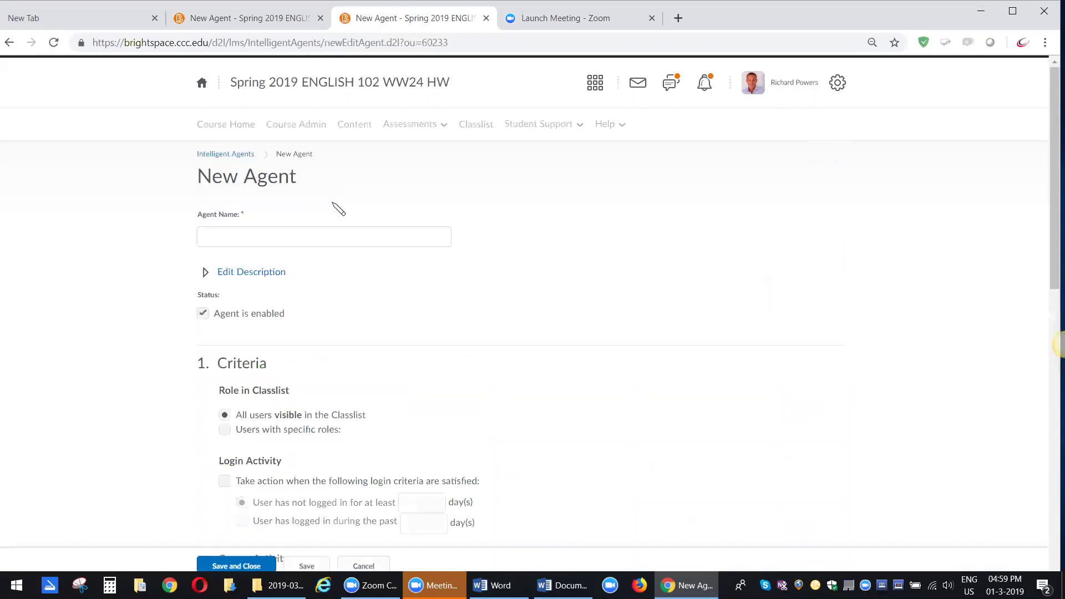
- Name the new agent '5-Day Login Warning'
{"action": "left_click", "coordinate": [257, 236]}
{"action": "left_click", "coordinate": [258, 235]}
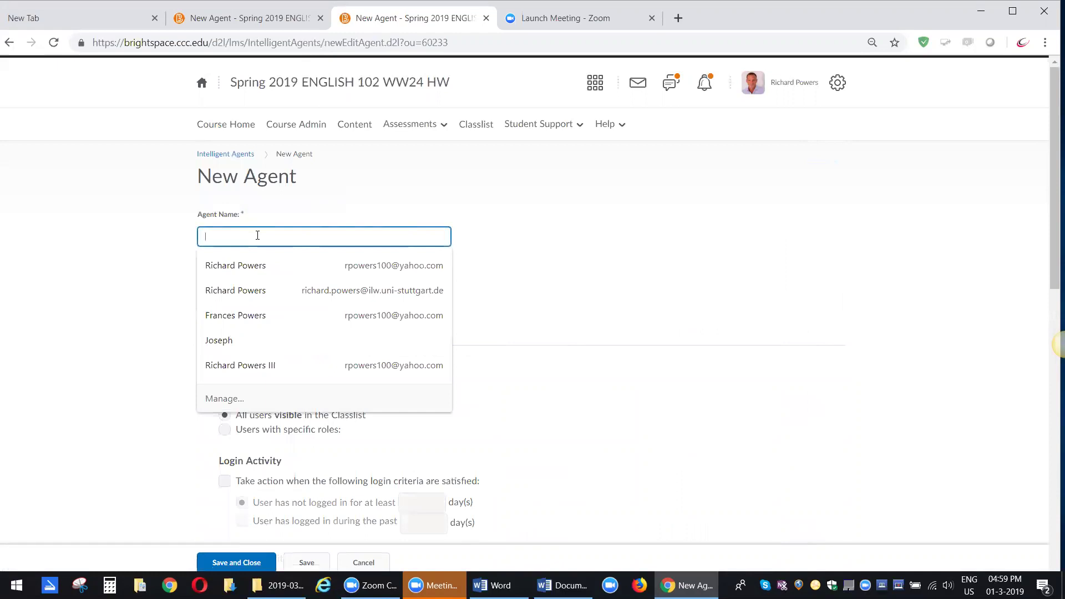
{"action": "type", "text": "%"}
{"action": "key", "text": "BackSpace"}
{"action": "key", "text": "BackSpace"}
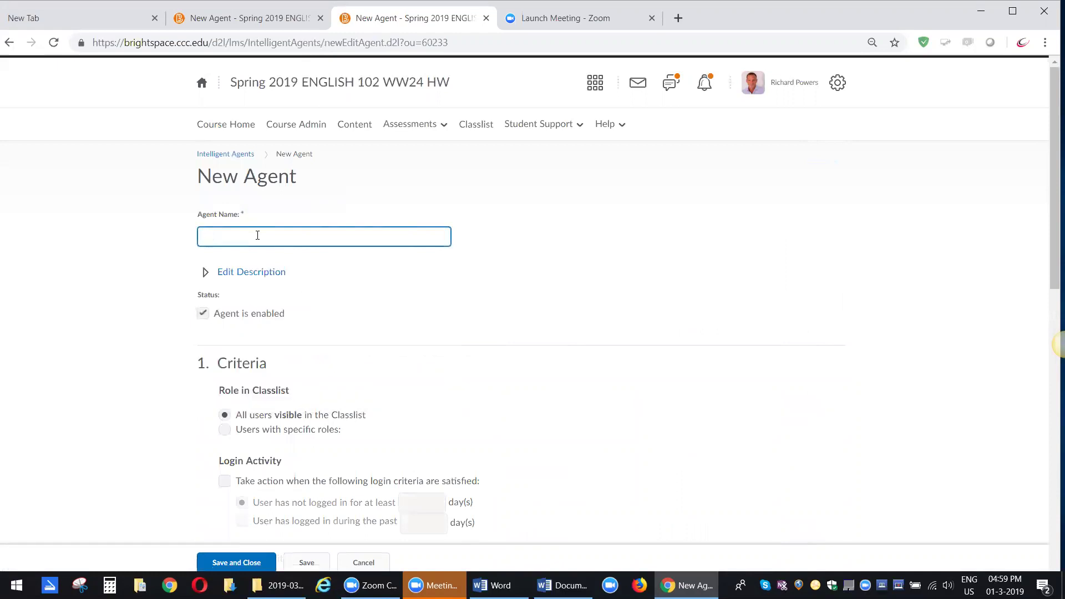
{"action": "type", "text": "5-Day Login Warning"}
- Add a description saying the agent runs daily for students who haven't logged in for 5 days
{"action": "left_click", "coordinate": [258, 274]}
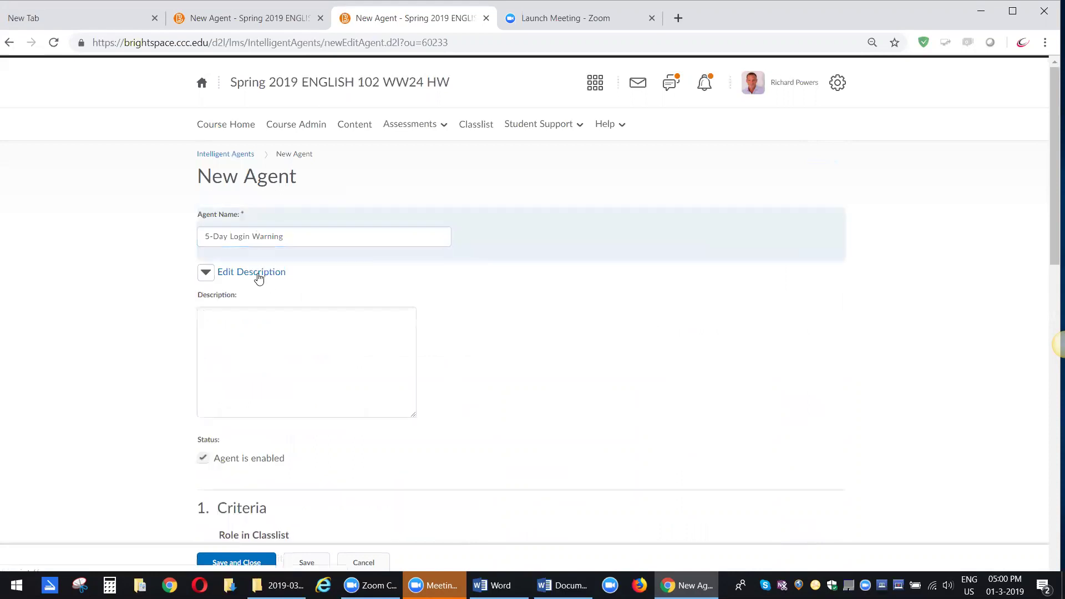
{"action": "left_click", "coordinate": [216, 322]}
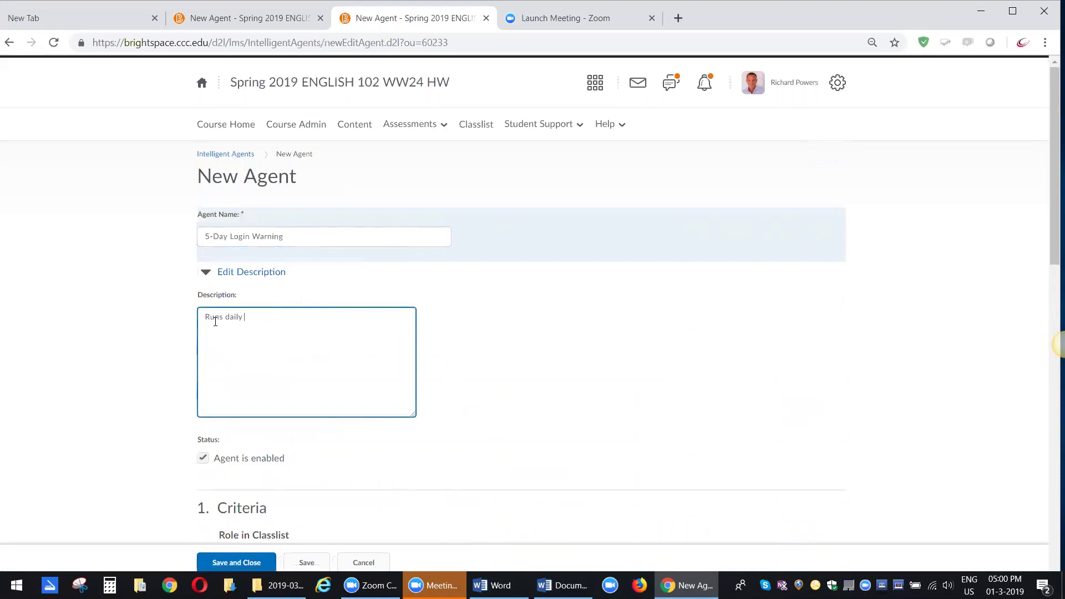
{"action": "key", "text": "BackSpace"}
{"action": "key", "text": "BackSpace"}
{"action": "type", "text": "d"}
{"action": "type", "text": "avena't logged in at 5 days."}
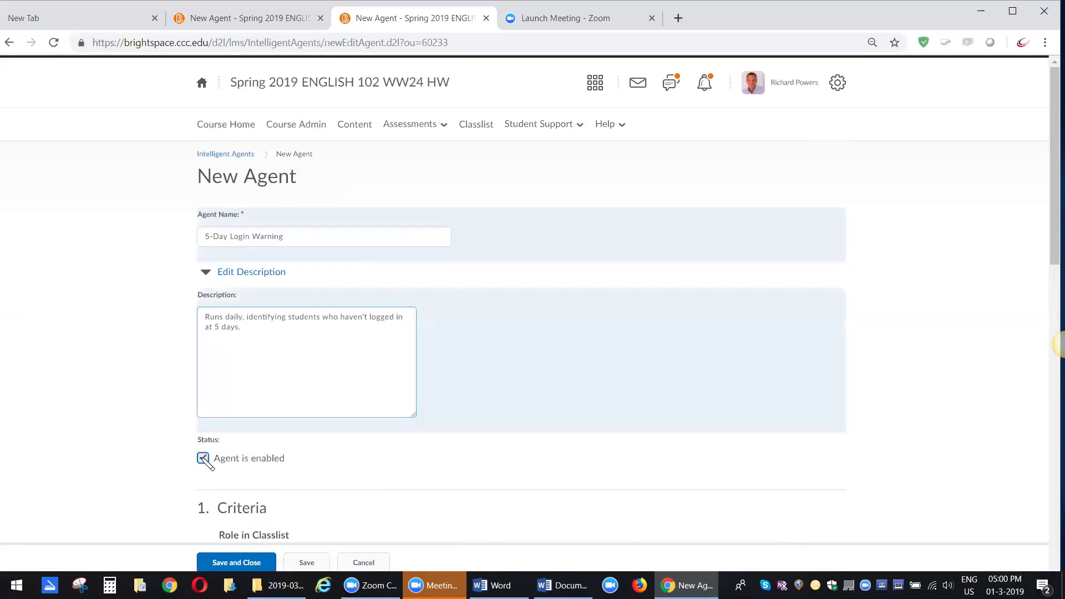
- Uncheck 'Agent is enabled' and review the Criteria and Actions sections of the form
{"action": "left_click", "coordinate": [203, 459]}
{"action": "scroll", "coordinate": [211, 415], "scroll_direction": "down", "scroll_amount": 1}
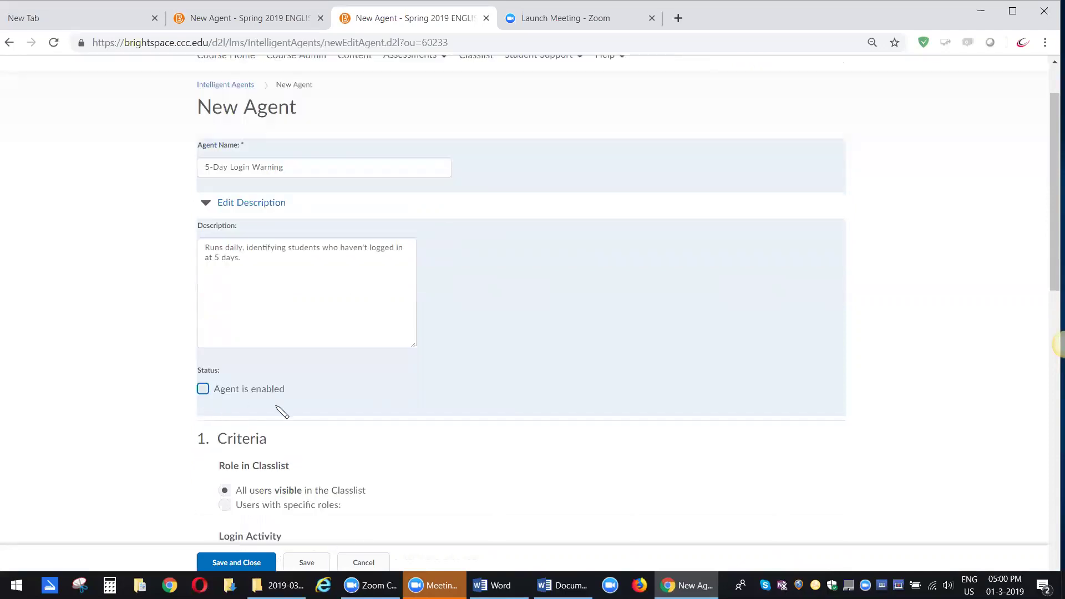
{"action": "scroll", "coordinate": [284, 410], "scroll_direction": "down", "scroll_amount": 1}
{"action": "scroll", "coordinate": [551, 438], "scroll_direction": "down", "scroll_amount": 3}
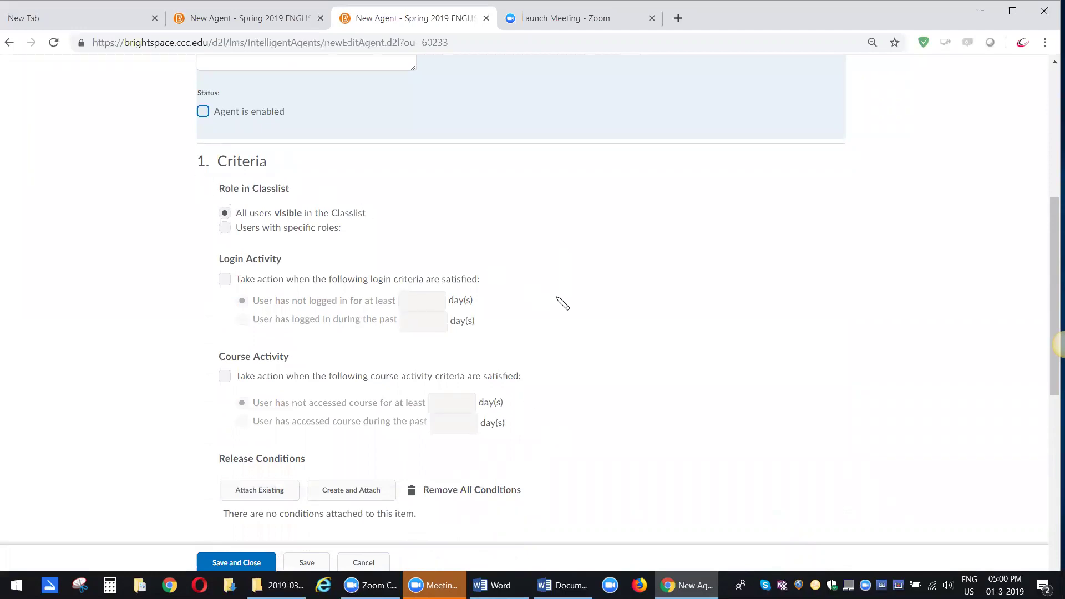
{"action": "scroll", "coordinate": [555, 306], "scroll_direction": "down", "scroll_amount": 1}
{"action": "scroll", "coordinate": [557, 319], "scroll_direction": "down", "scroll_amount": 4}
{"action": "scroll", "coordinate": [352, 308], "scroll_direction": "down", "scroll_amount": 3}
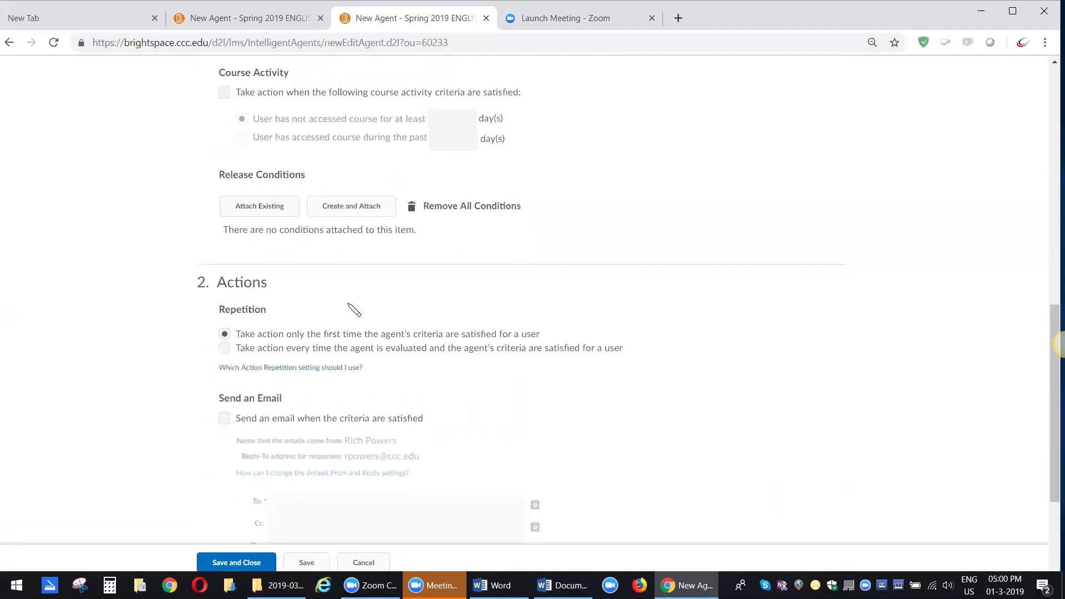
{"action": "scroll", "coordinate": [438, 416], "scroll_direction": "up", "scroll_amount": 6}
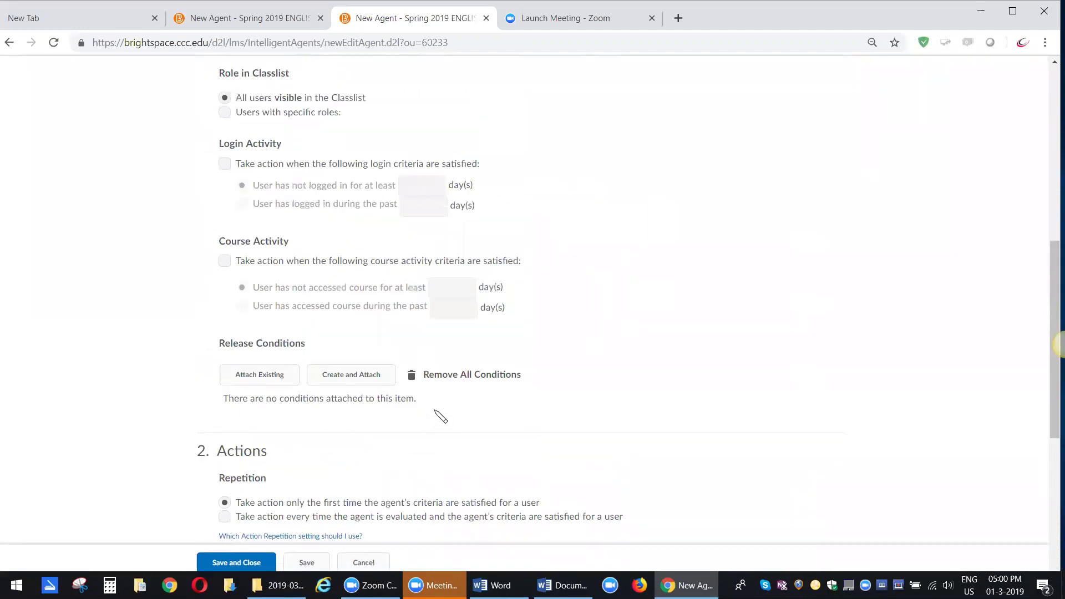
{"action": "scroll", "coordinate": [438, 416], "scroll_direction": "up", "scroll_amount": 3}
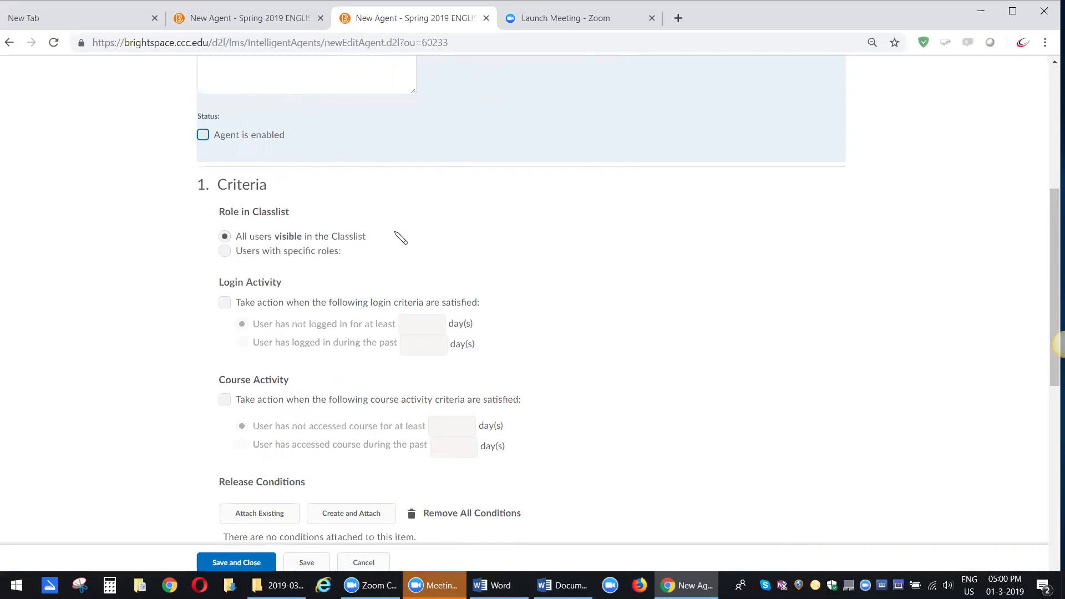
{"action": "scroll", "coordinate": [401, 239], "scroll_direction": "down", "scroll_amount": 1}
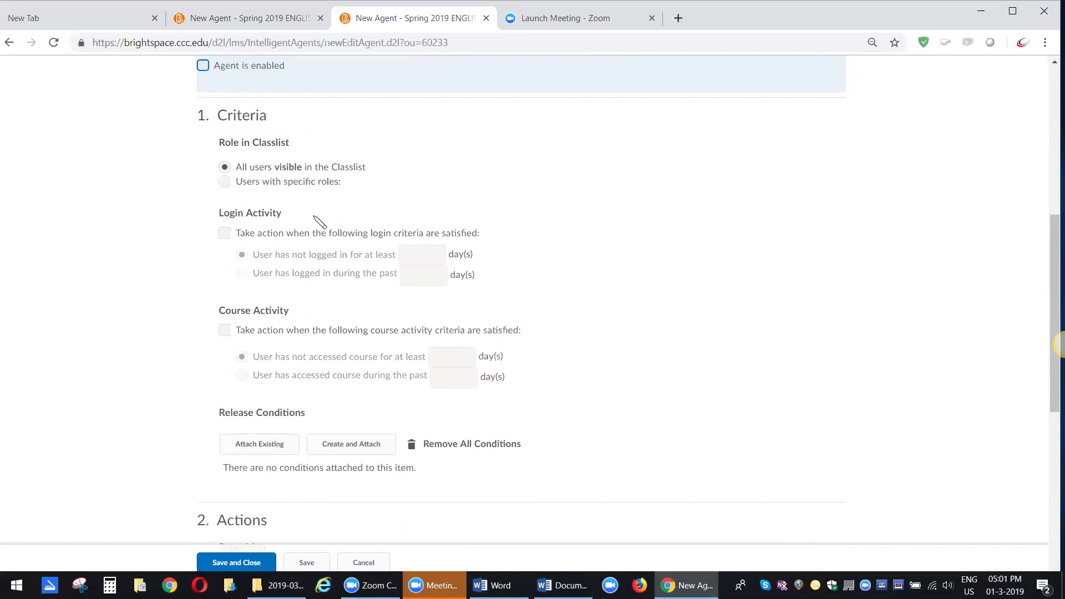
- Enable course activity criteria: user has not accessed the course for at least 5 days
{"action": "left_click", "coordinate": [224, 330]}
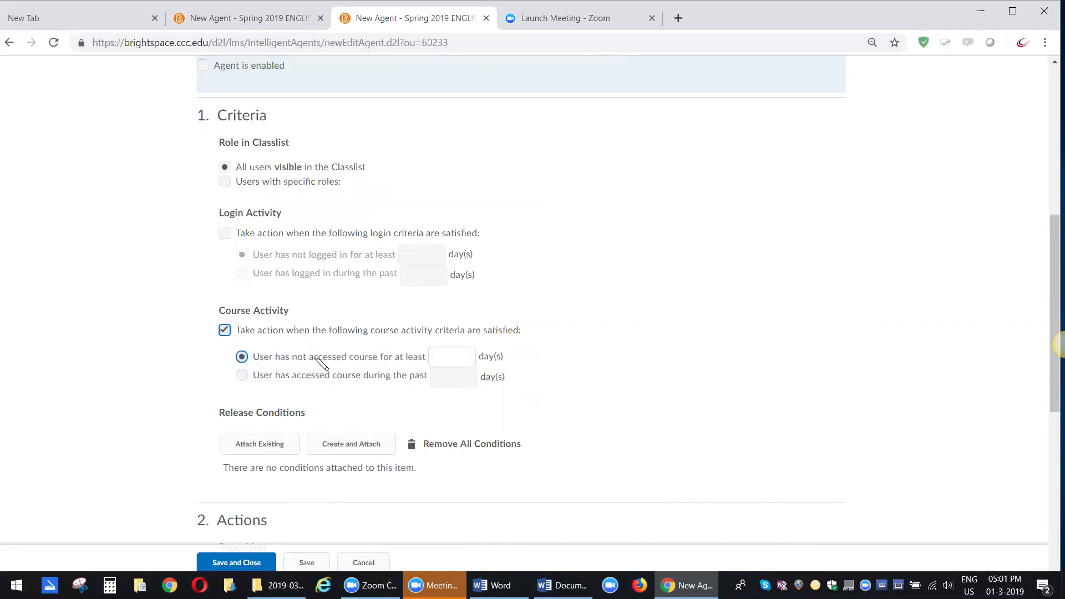
{"action": "left_click", "coordinate": [448, 353]}
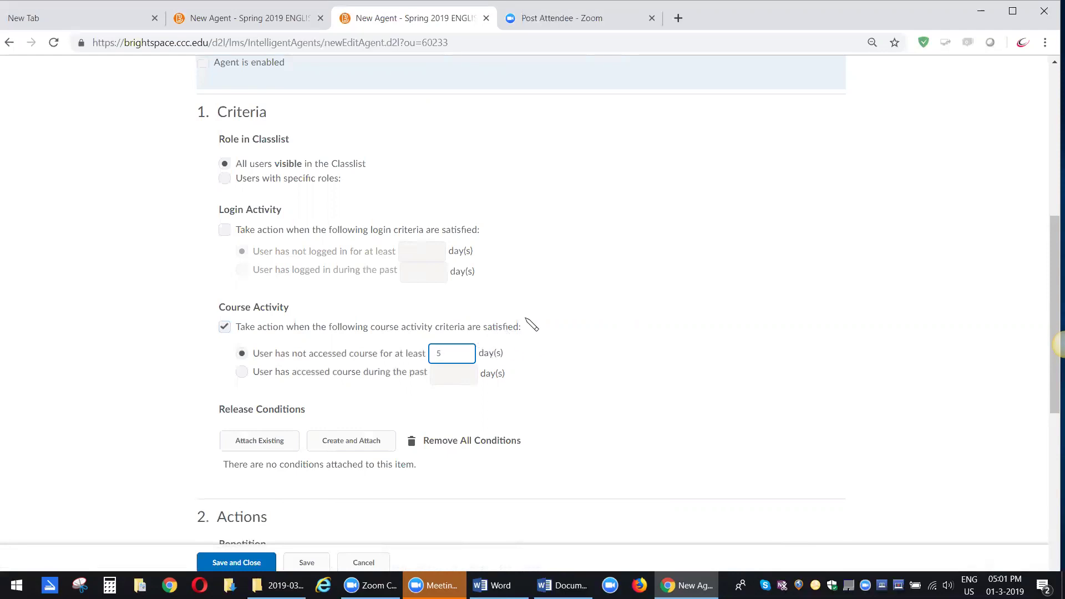
{"action": "scroll", "coordinate": [531, 325], "scroll_direction": "down", "scroll_amount": 1}
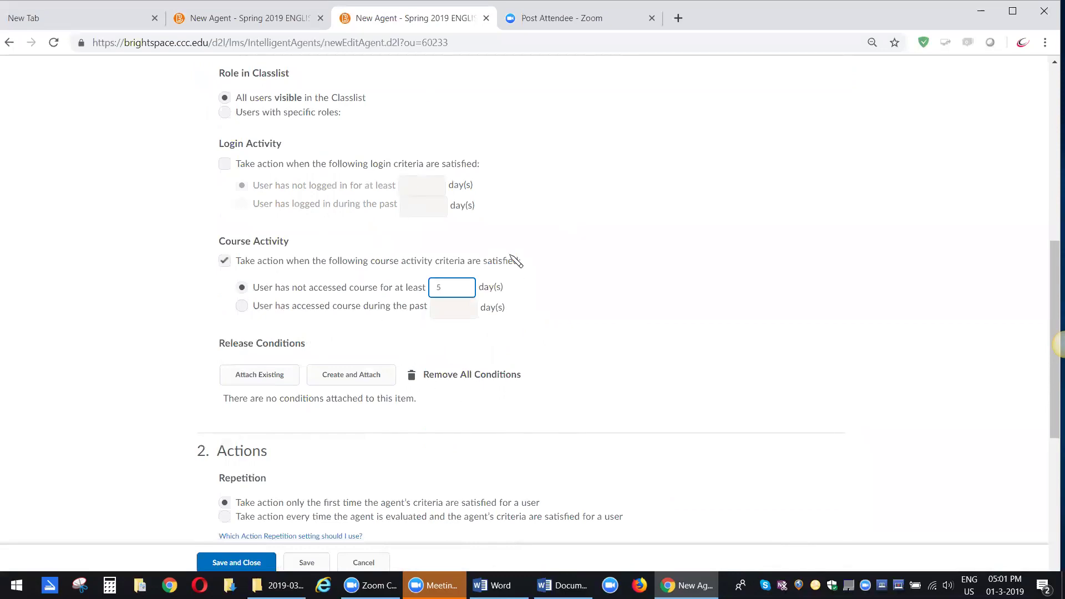
{"action": "scroll", "coordinate": [536, 288], "scroll_direction": "up", "scroll_amount": 2}
{"action": "scroll", "coordinate": [541, 293], "scroll_direction": "down", "scroll_amount": 3}
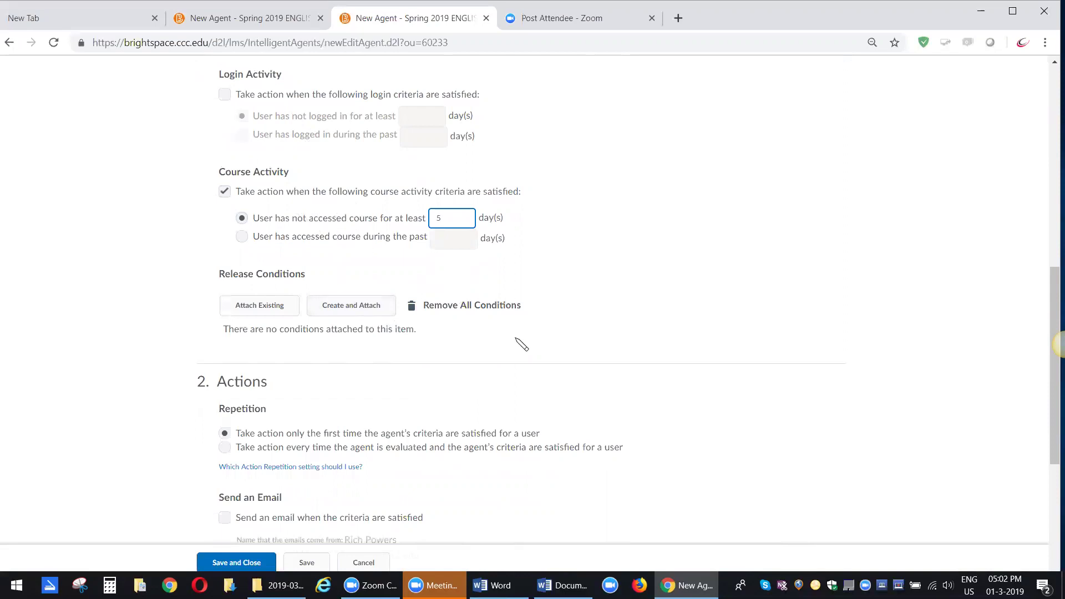
{"action": "scroll", "coordinate": [516, 338], "scroll_direction": "up", "scroll_amount": 3}
{"action": "scroll", "coordinate": [516, 338], "scroll_direction": "down", "scroll_amount": 3}
{"action": "scroll", "coordinate": [522, 344], "scroll_direction": "down", "scroll_amount": 5}
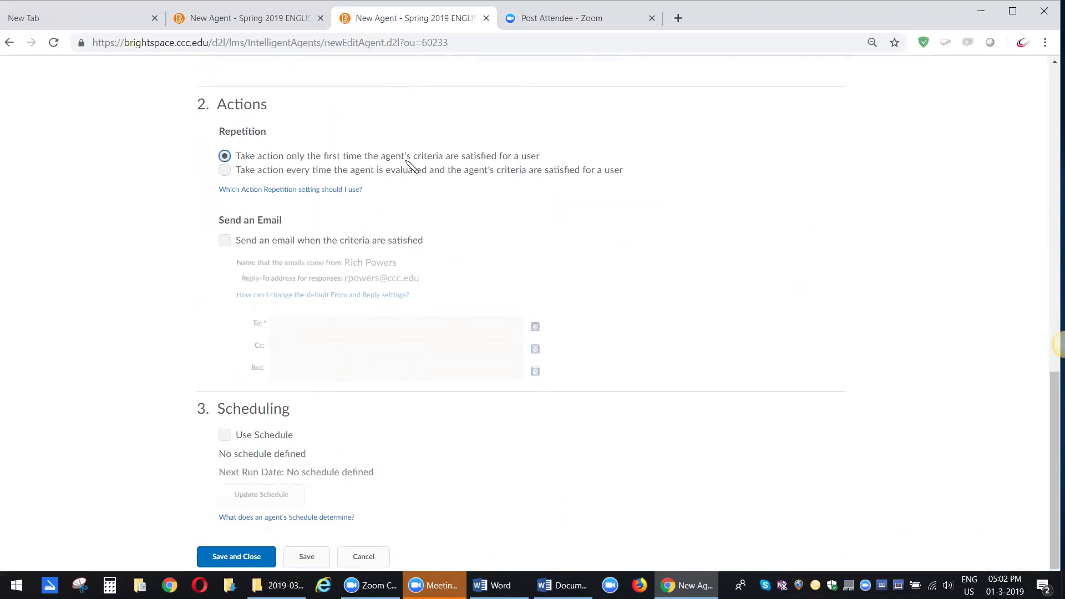
- Set repetition to act every time the agent is evaluated and turn on sending an email
{"action": "left_click", "coordinate": [224, 171]}
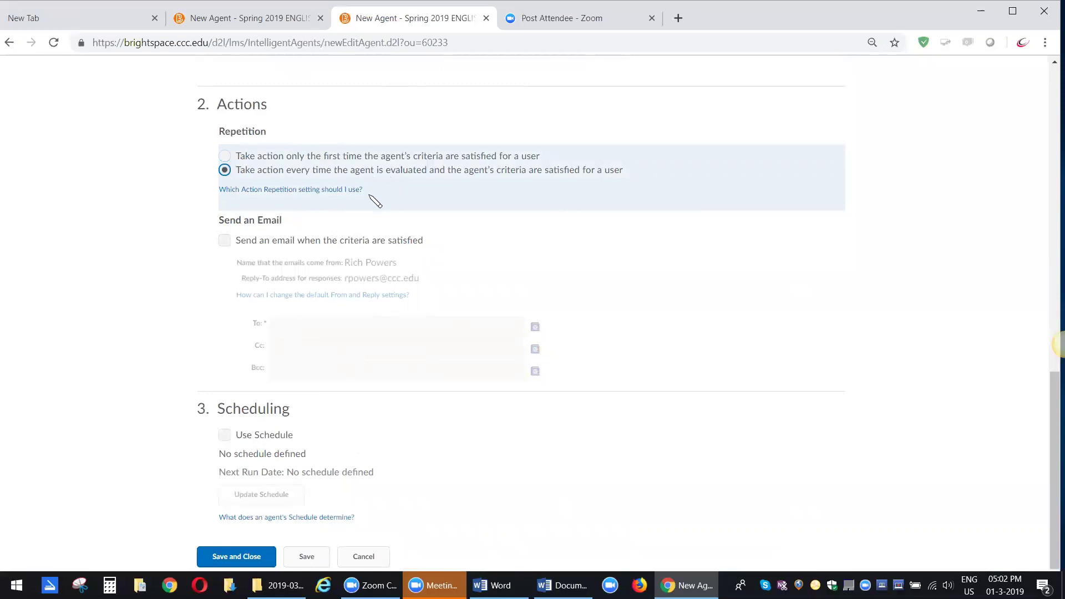
{"action": "left_click", "coordinate": [224, 240]}
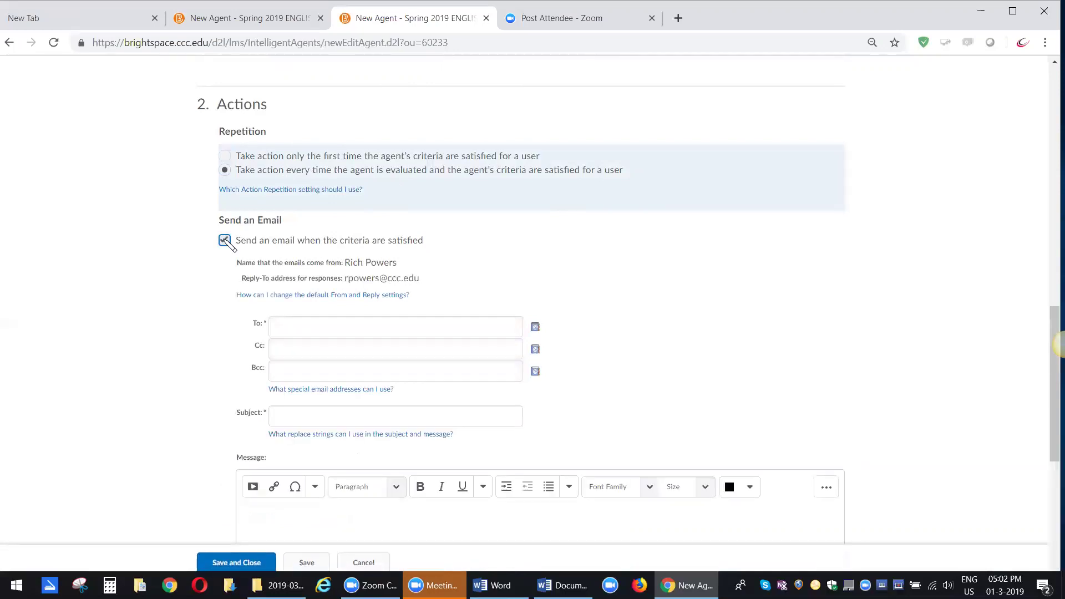
{"action": "left_click", "coordinate": [262, 174]}
{"action": "left_click", "coordinate": [284, 326]}
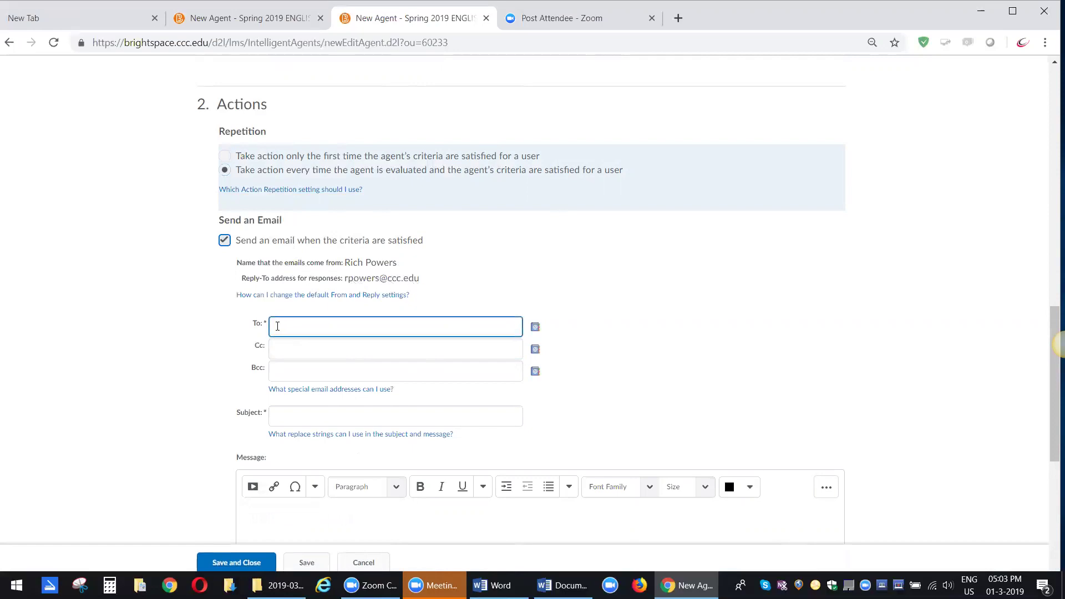
- Copy {InitiatingUser} from the special email addresses help and paste it into the To field
{"action": "left_click", "coordinate": [306, 390]}
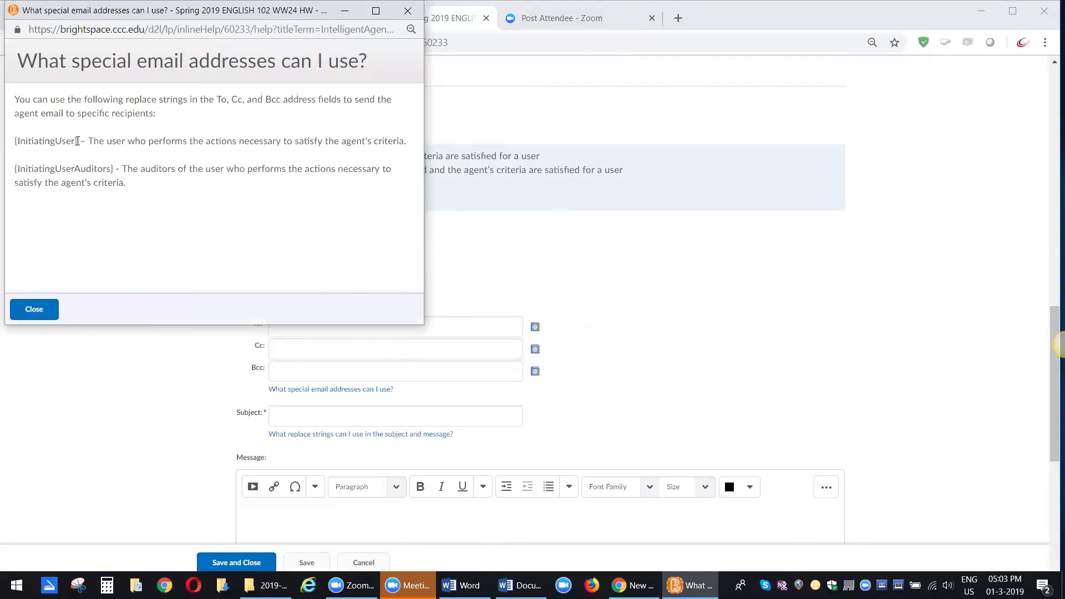
{"action": "left_click_drag", "start_coordinate": [77, 141], "coordinate": [14, 144]}
{"action": "key", "text": "ctrl+c"}
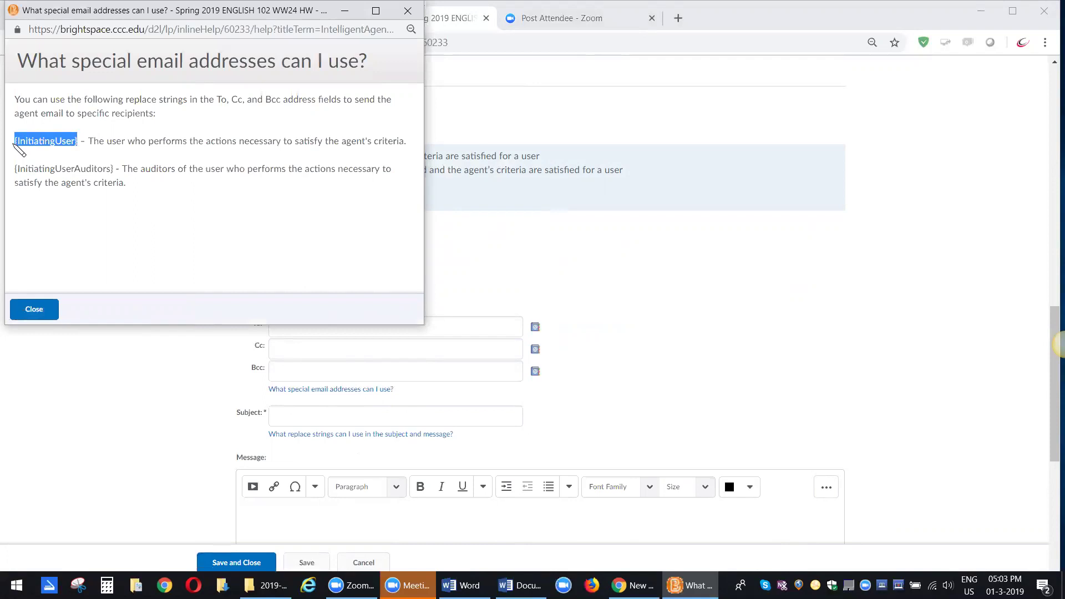
{"action": "left_click", "coordinate": [407, 12]}
{"action": "left_click", "coordinate": [278, 323]}
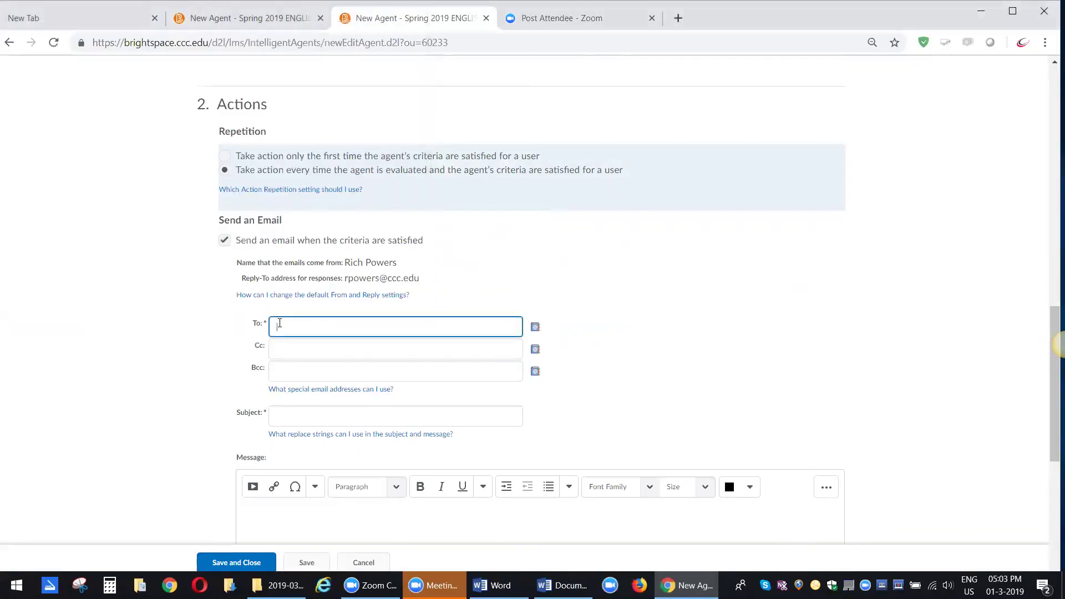
{"action": "right_click", "coordinate": [280, 323]}
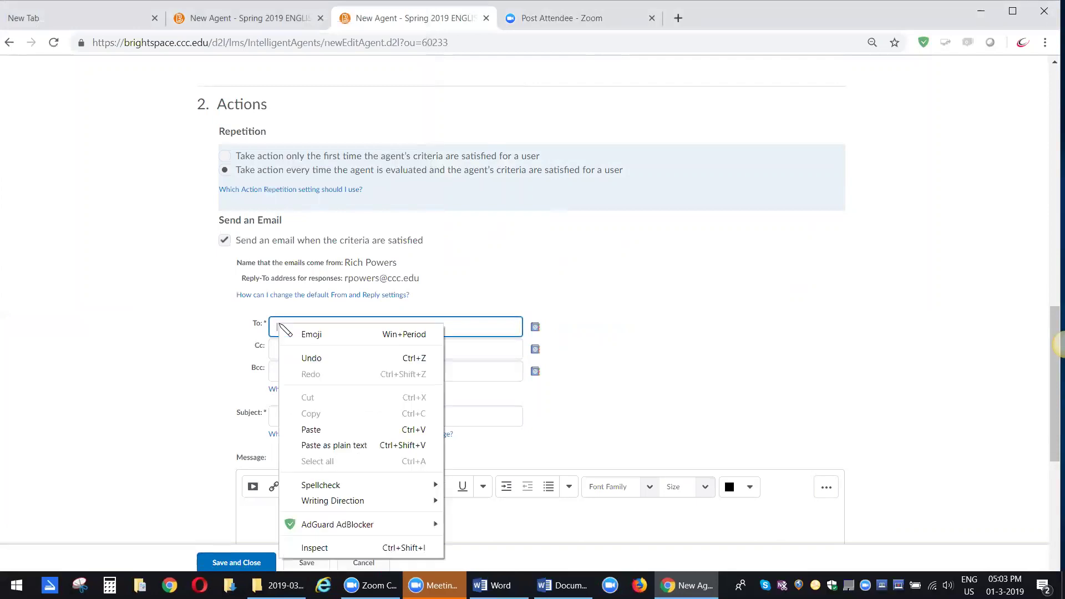
{"action": "left_click", "coordinate": [325, 431]}
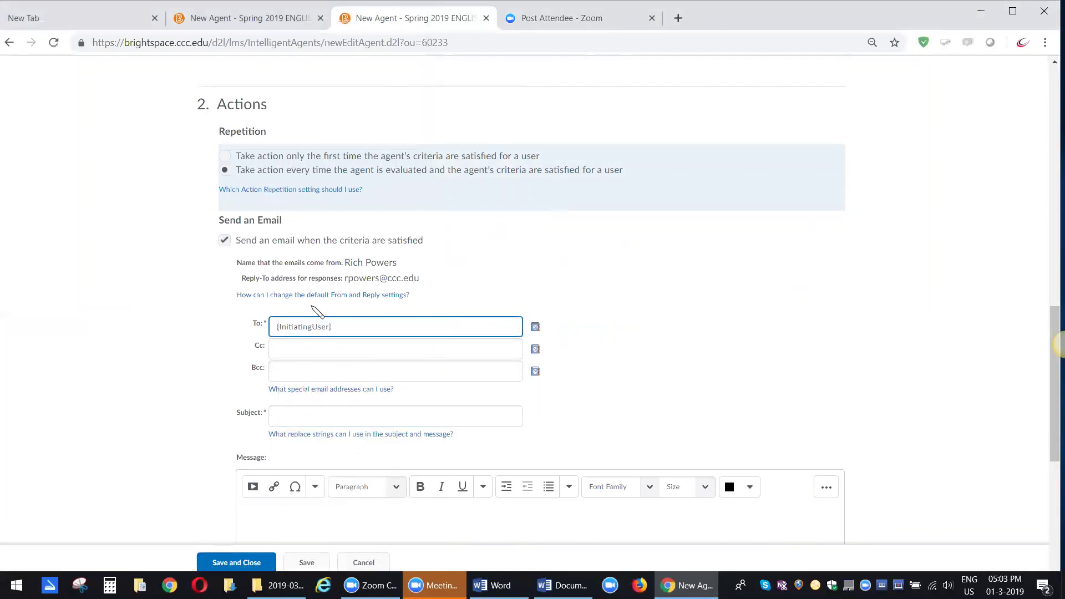
- Enter the instructor's e-mail address in the Cc field
{"action": "left_click", "coordinate": [308, 346]}
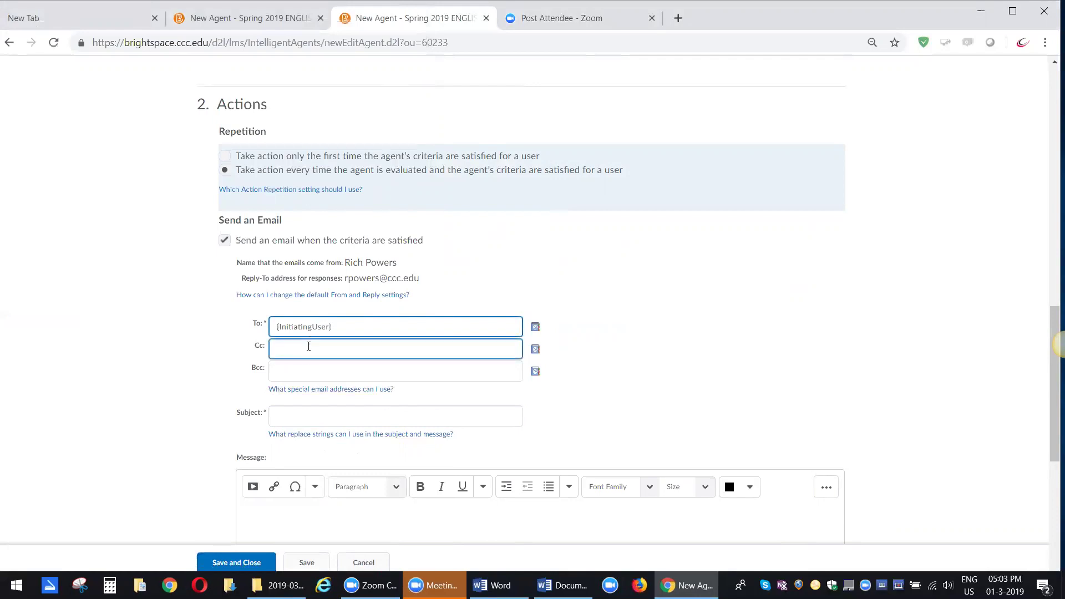
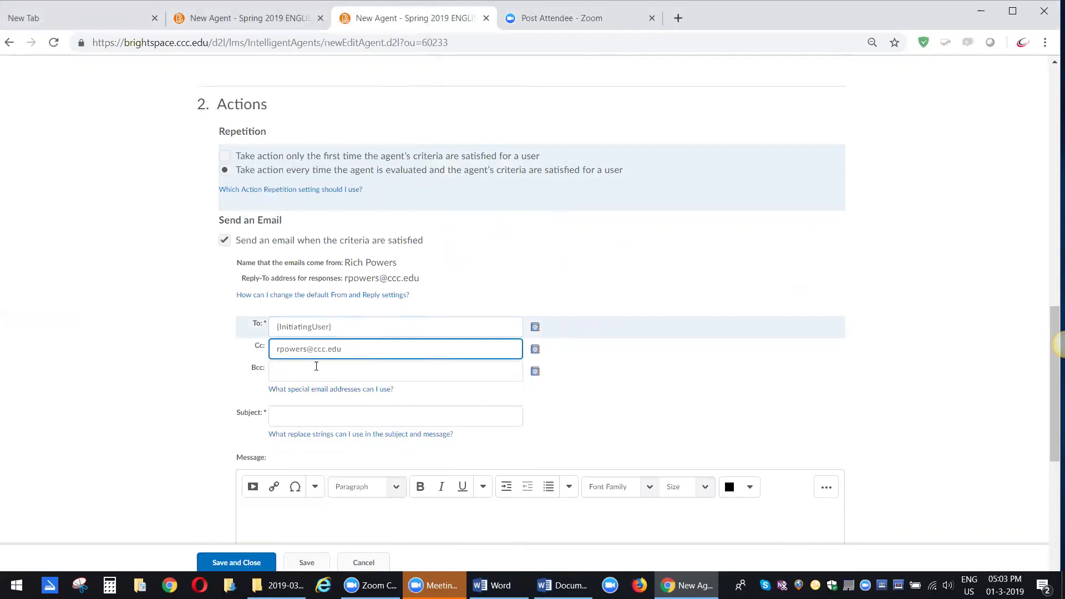
{"action": "left_click", "coordinate": [164, 372]}
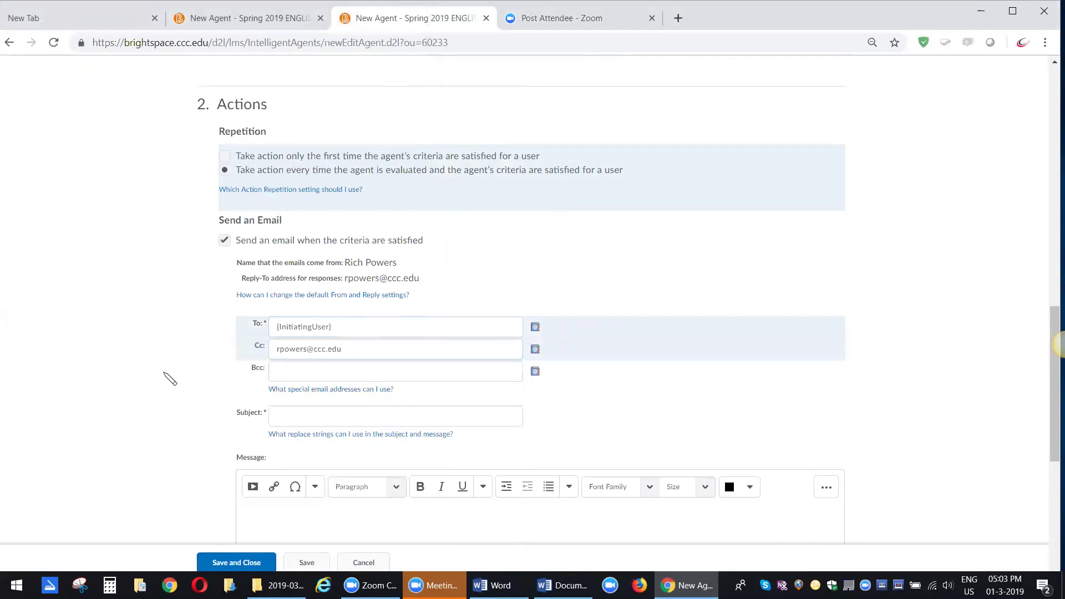
- Set the email subject to 'ENGL 102: No Login in 5 Days!'
{"action": "scroll", "coordinate": [166, 375], "scroll_direction": "down", "scroll_amount": 1}
{"action": "left_click", "coordinate": [279, 348]}
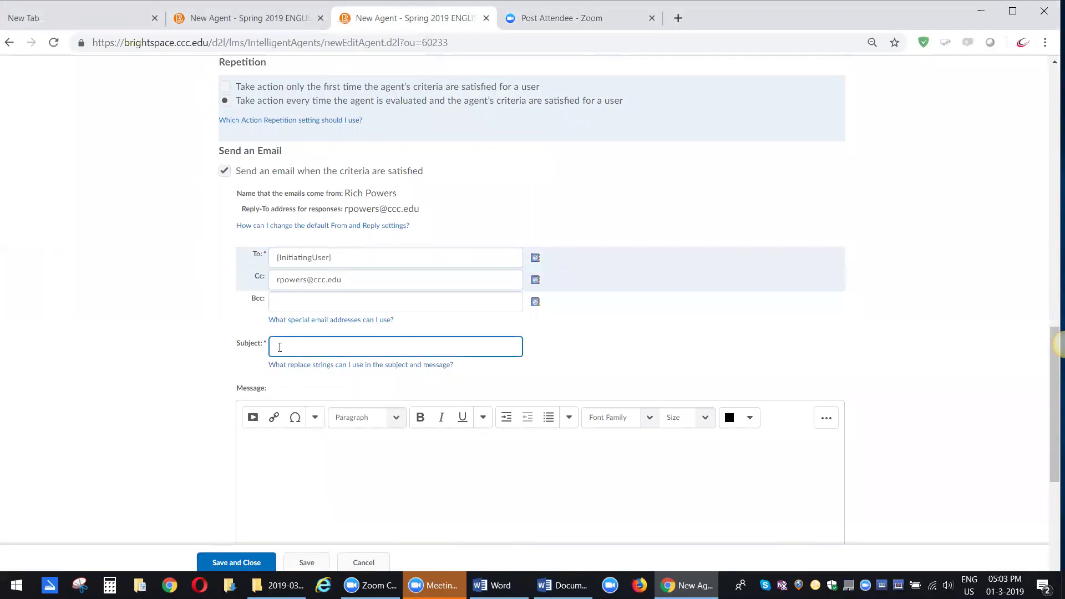
{"action": "left_click", "coordinate": [280, 346]}
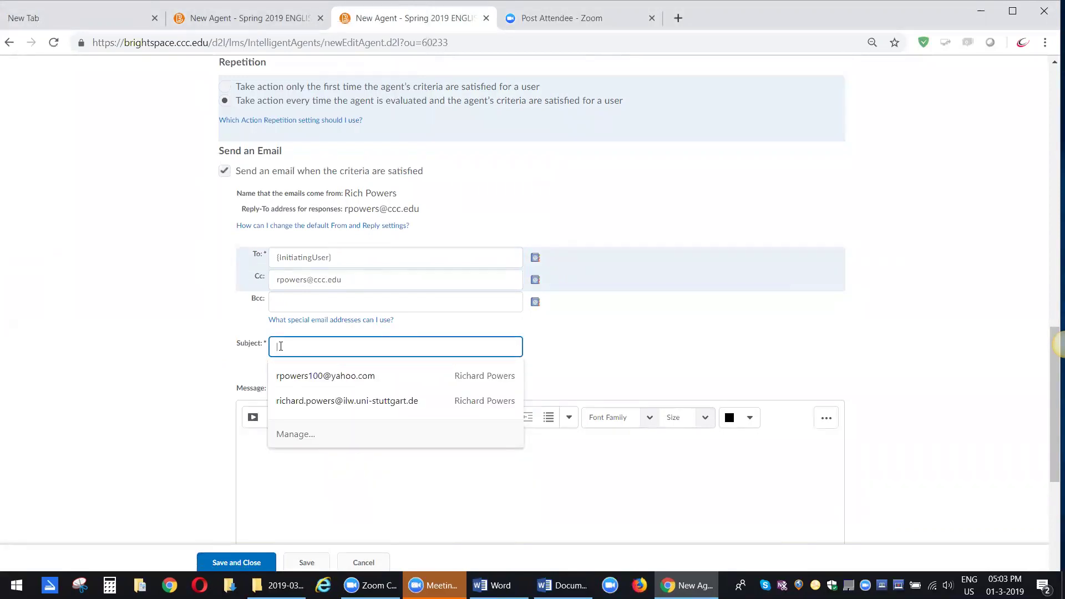
{"action": "type", "text": "ENGL 102: No"}
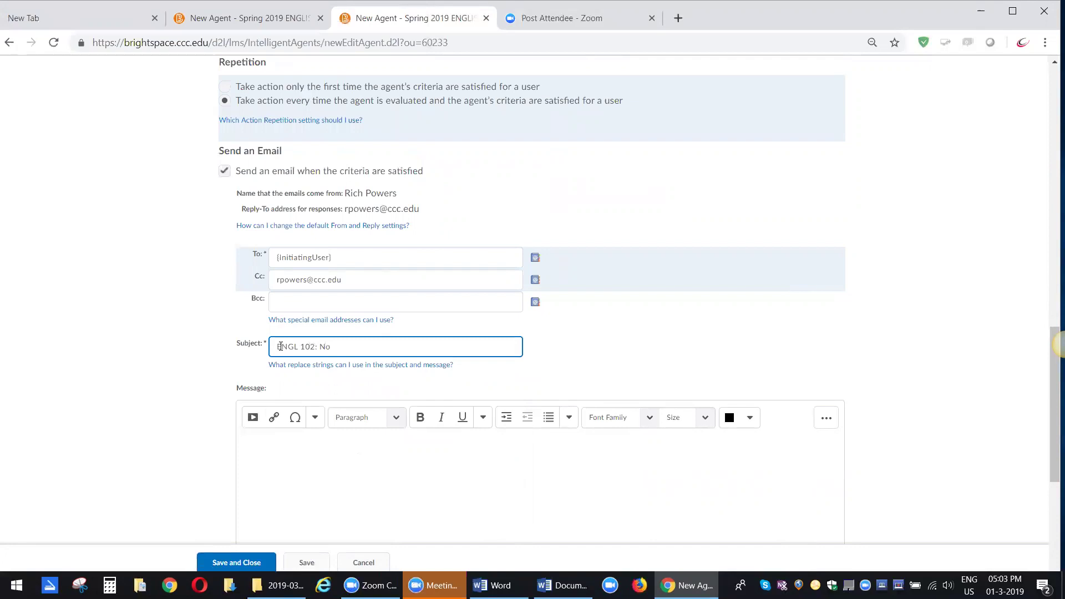
{"action": "type", "text": "gin in 5 Days!"}
{"action": "left_click", "coordinate": [262, 445]}
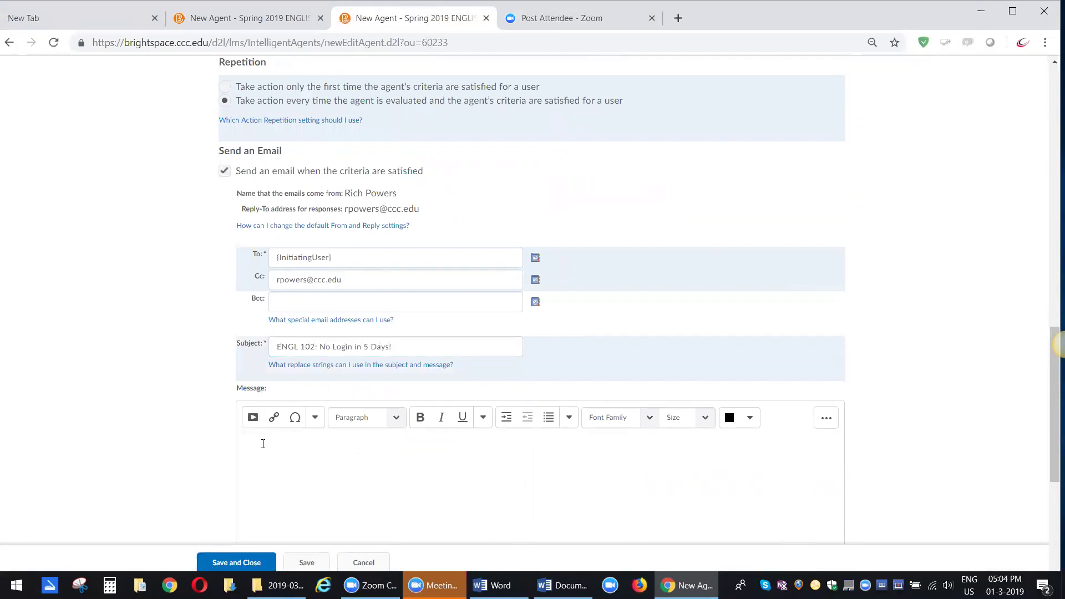
- Start the message with 'Dear {InitiatingUserFirstName}', copying the replace string from the help page
{"action": "type", "text": "Dear"}
{"action": "left_click", "coordinate": [324, 365]}
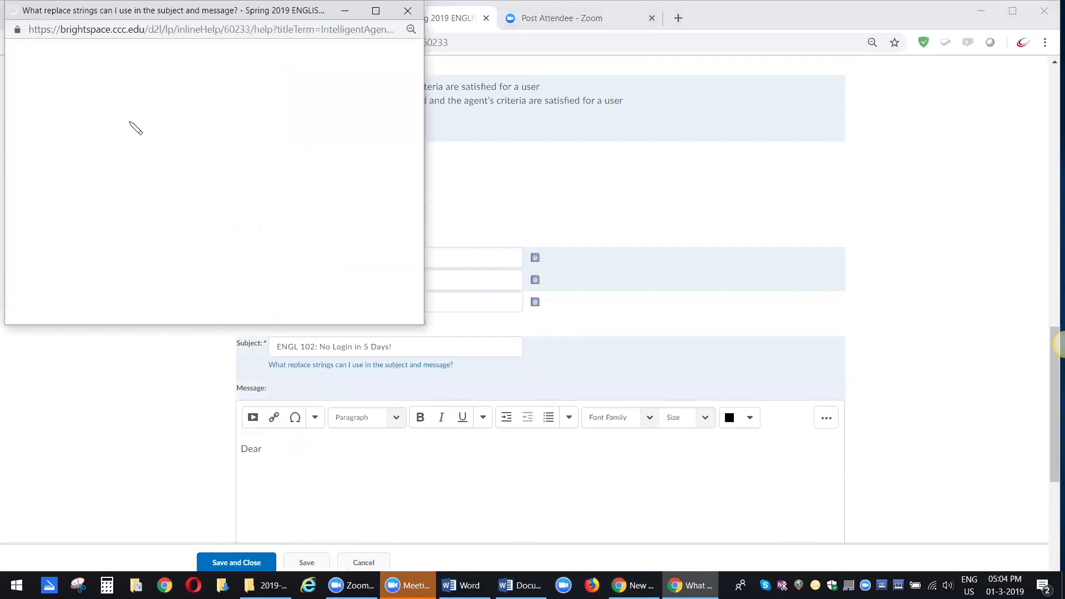
{"action": "scroll", "coordinate": [53, 196], "scroll_direction": "down", "scroll_amount": 1}
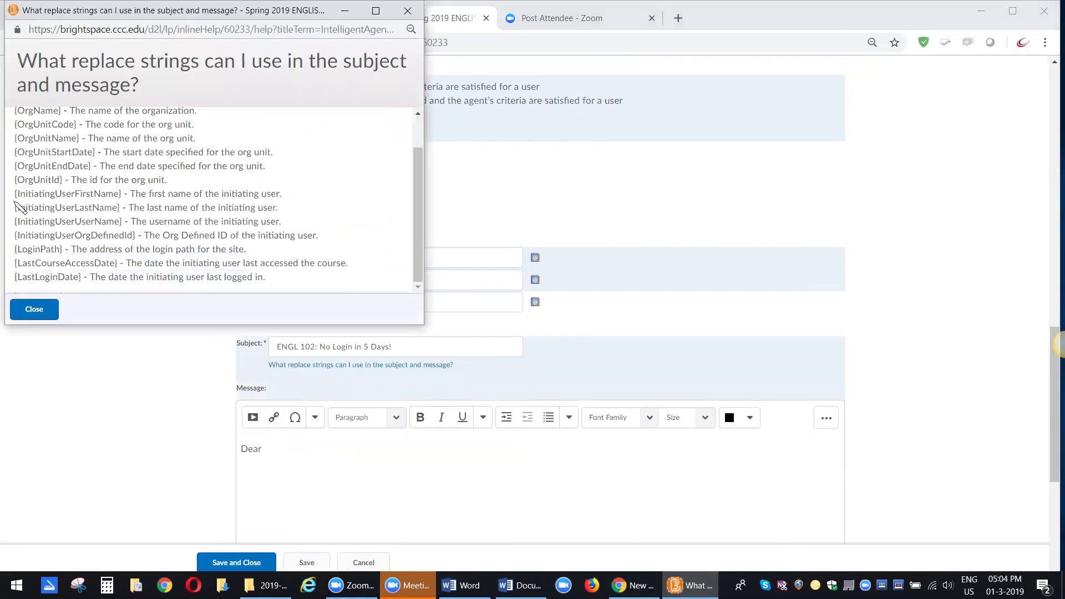
{"action": "left_click_drag", "start_coordinate": [15, 193], "coordinate": [120, 193]}
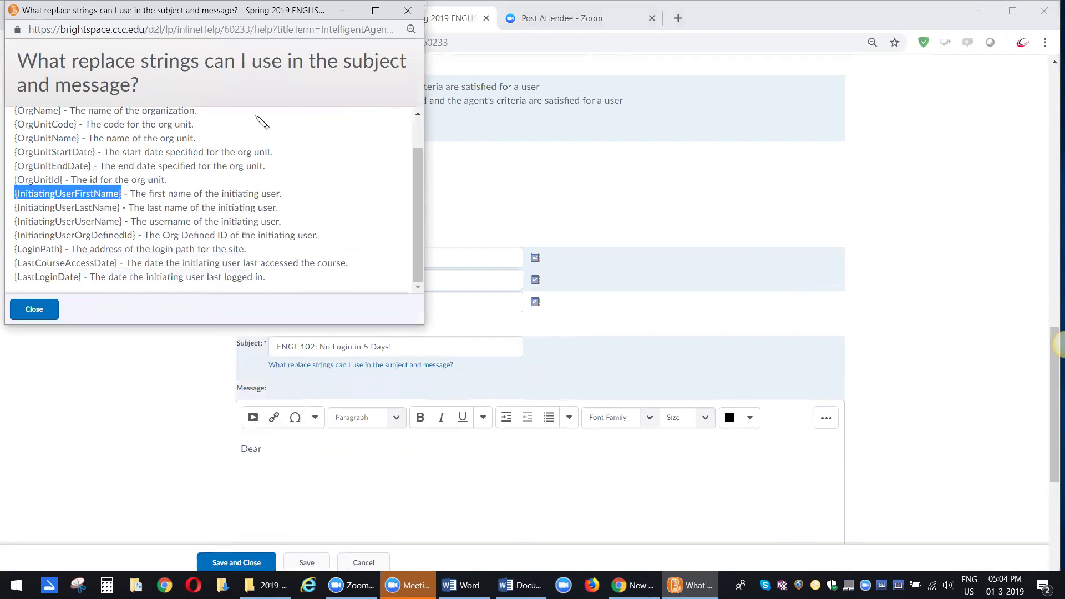
{"action": "left_click", "coordinate": [344, 10]}
{"action": "left_click", "coordinate": [275, 448]}
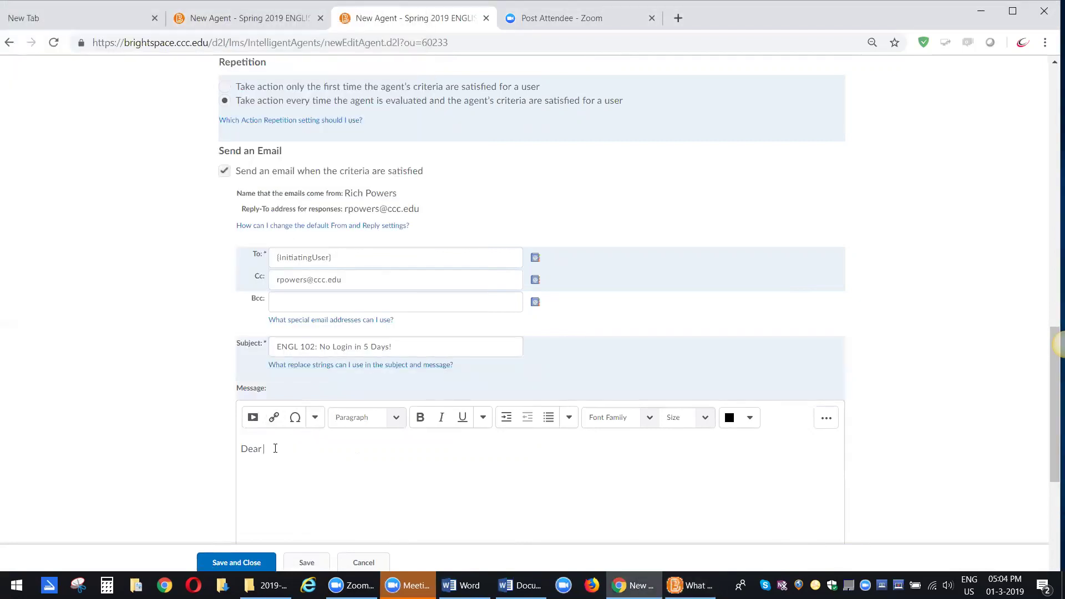
{"action": "type", "text": "{InitiatingUserFirstName}"}
{"action": "left_click", "coordinate": [260, 475]}
- Paste the body paragraphs copied from the other agent's message and remove the extra space before 'According'
{"action": "left_click", "coordinate": [263, 21]}
{"action": "left_click", "coordinate": [400, 304]}
{"action": "scroll", "coordinate": [400, 304], "scroll_direction": "up", "scroll_amount": 2}
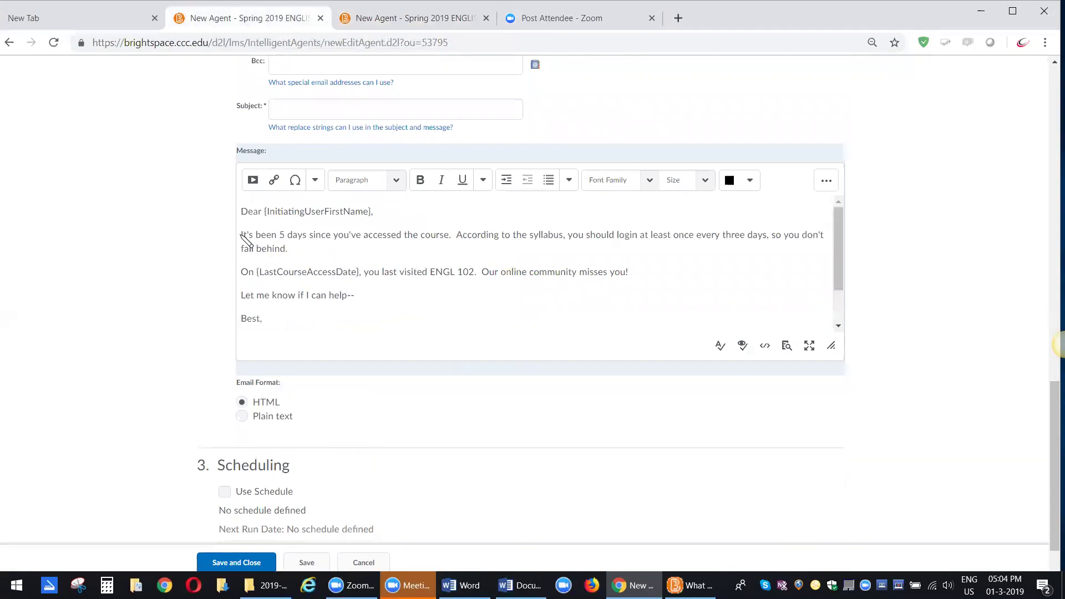
{"action": "left_click_drag", "start_coordinate": [241, 235], "coordinate": [355, 320]}
{"action": "key", "text": "ctrl+c"}
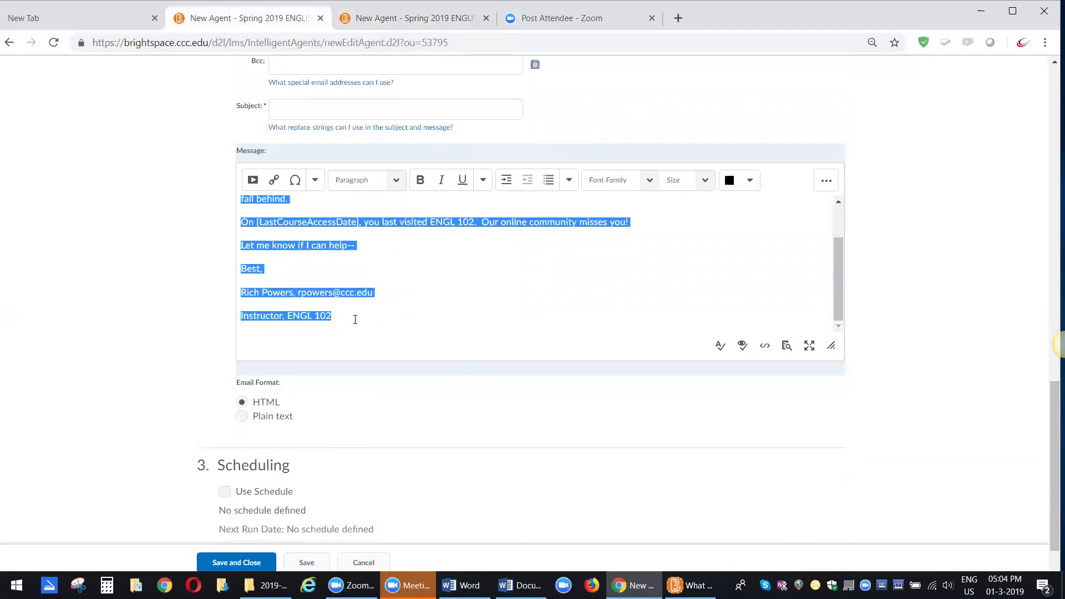
{"action": "left_click", "coordinate": [395, 18]}
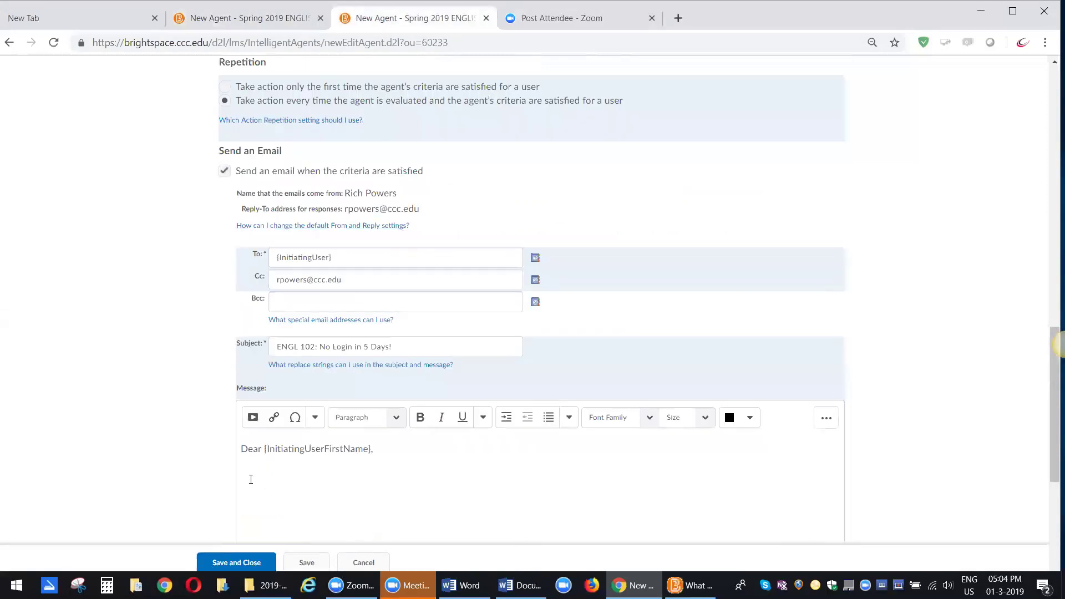
{"action": "key", "text": "ctrl+v"}
{"action": "scroll", "coordinate": [257, 481], "scroll_direction": "up", "scroll_amount": 2}
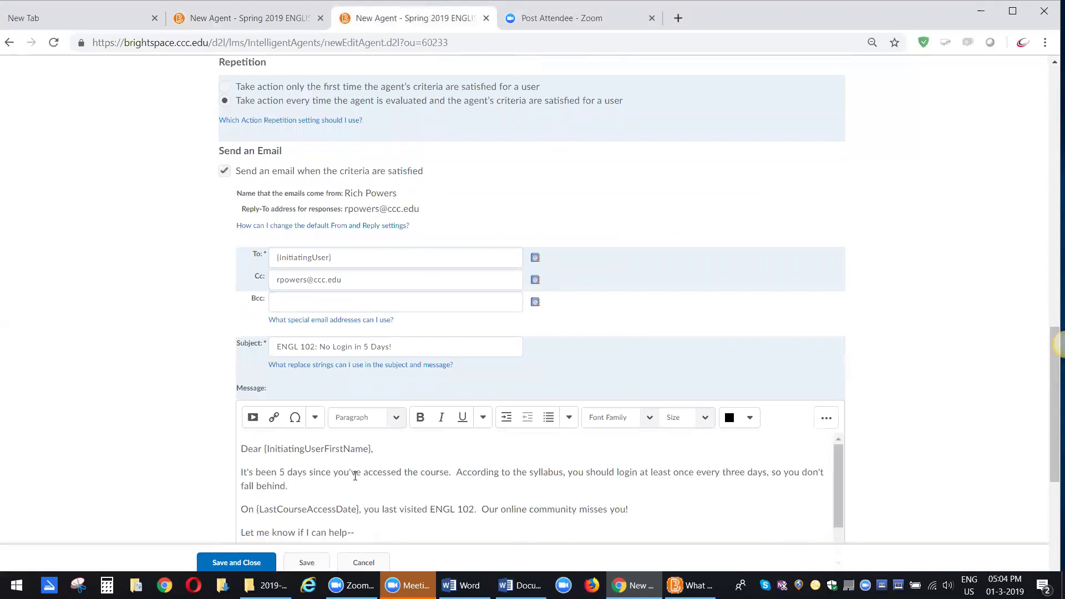
{"action": "left_click", "coordinate": [454, 469]}
{"action": "key", "text": "BackSpace"}
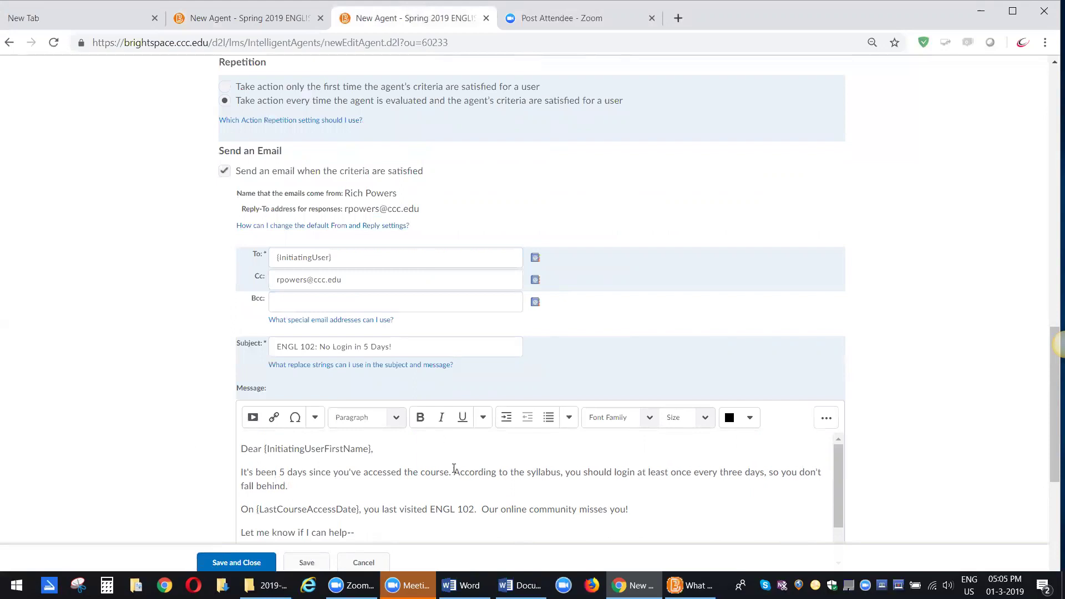
{"action": "scroll", "coordinate": [442, 488], "scroll_direction": "down", "scroll_amount": 2}
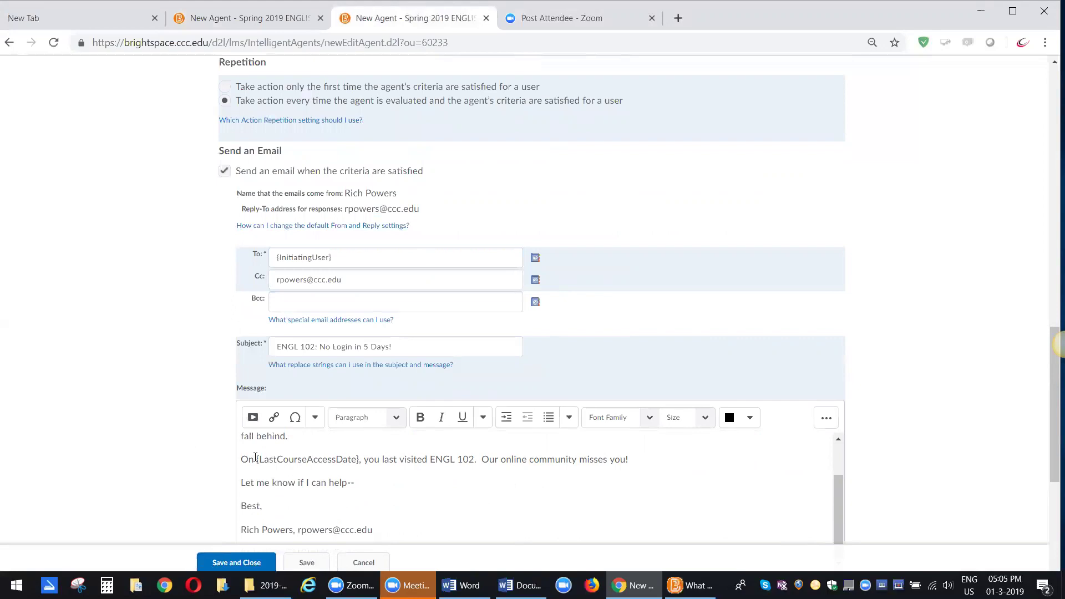
- Review the replace-strings help for the email message, then close it to return to the New Agent page
{"action": "left_click", "coordinate": [313, 366]}
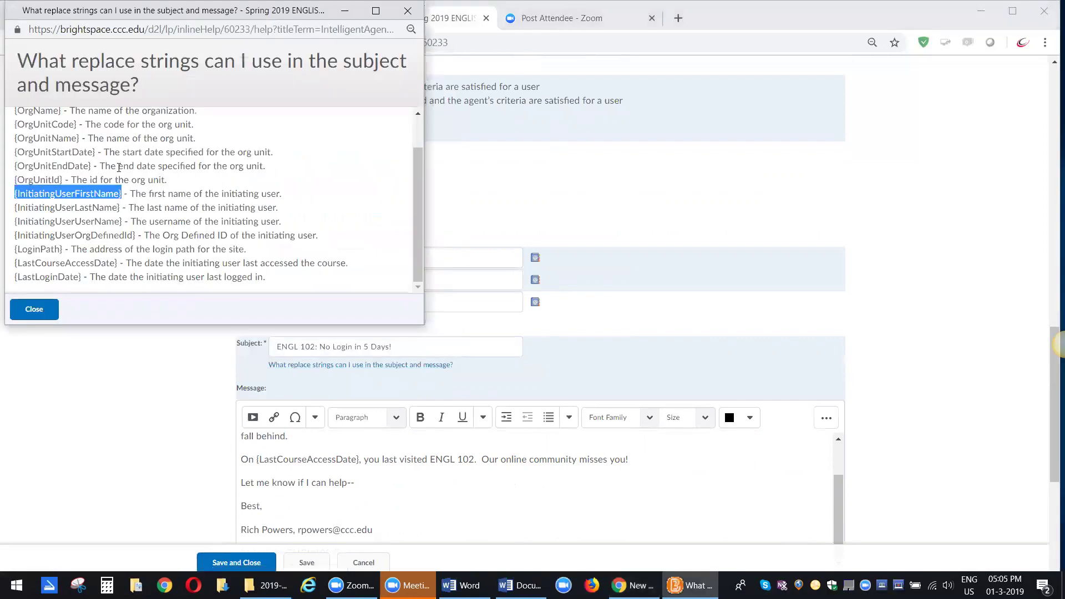
{"action": "scroll", "coordinate": [122, 165], "scroll_direction": "down", "scroll_amount": 1}
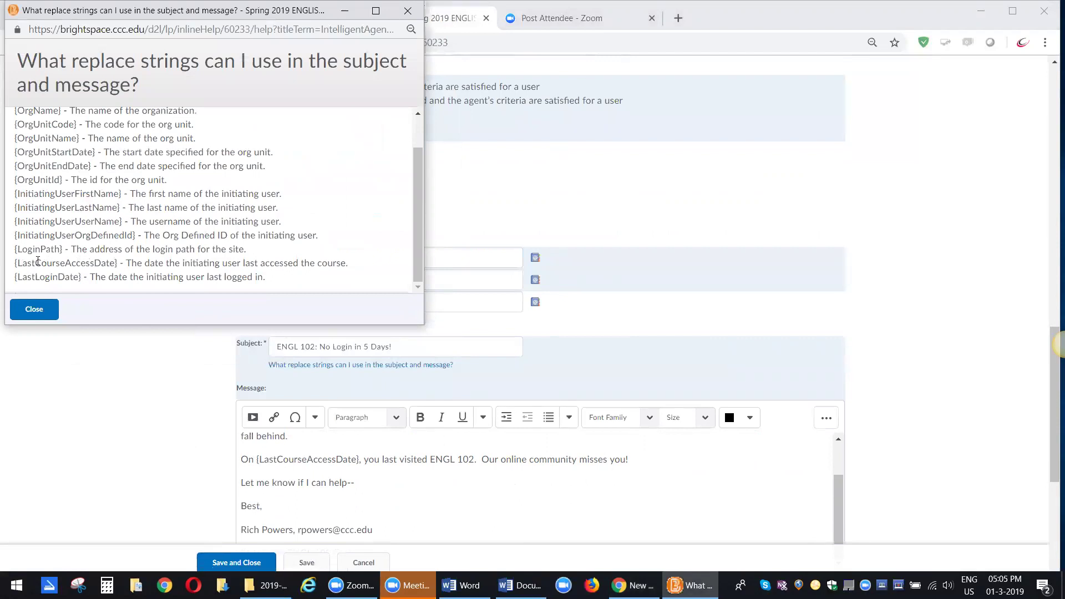
{"action": "left_click", "coordinate": [344, 11]}
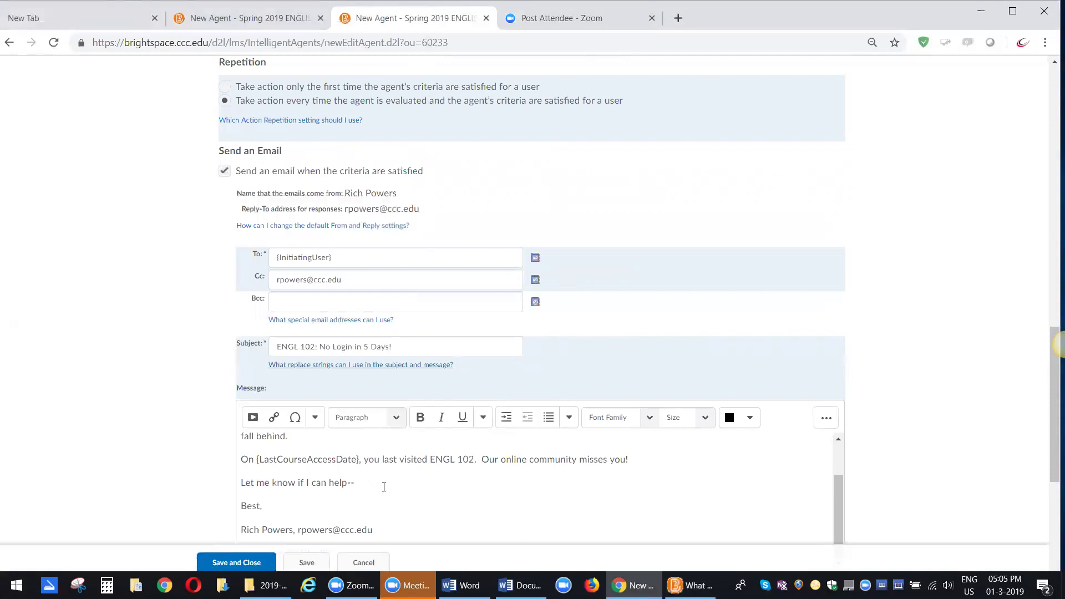
- Check Use Schedule under Scheduling and bring up the Update Agent Schedule dialog
{"action": "scroll", "coordinate": [411, 485], "scroll_direction": "down", "scroll_amount": 2}
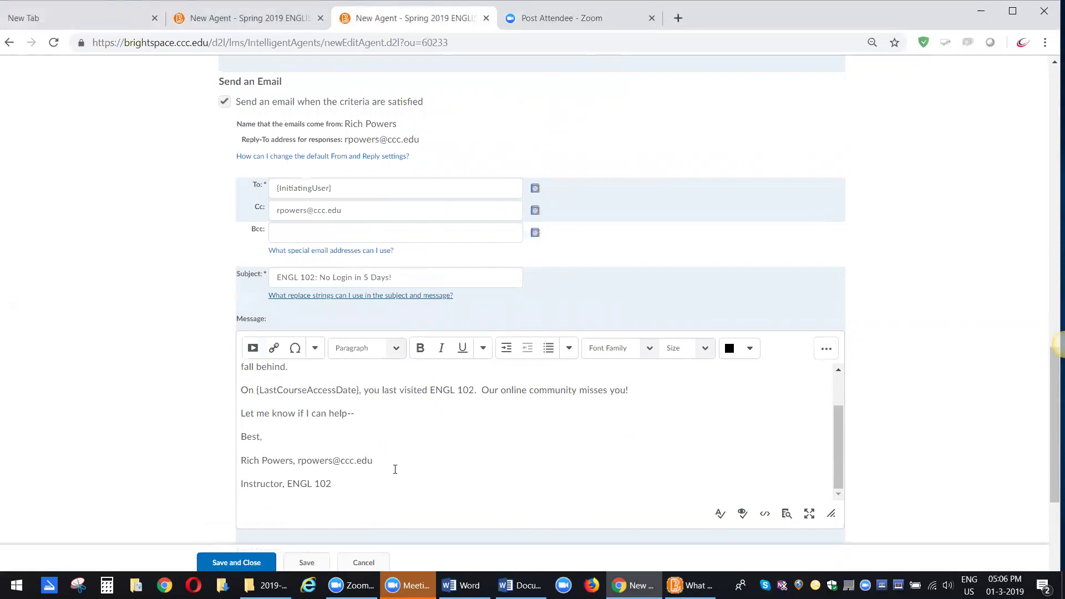
{"action": "scroll", "coordinate": [410, 475], "scroll_direction": "down", "scroll_amount": 3}
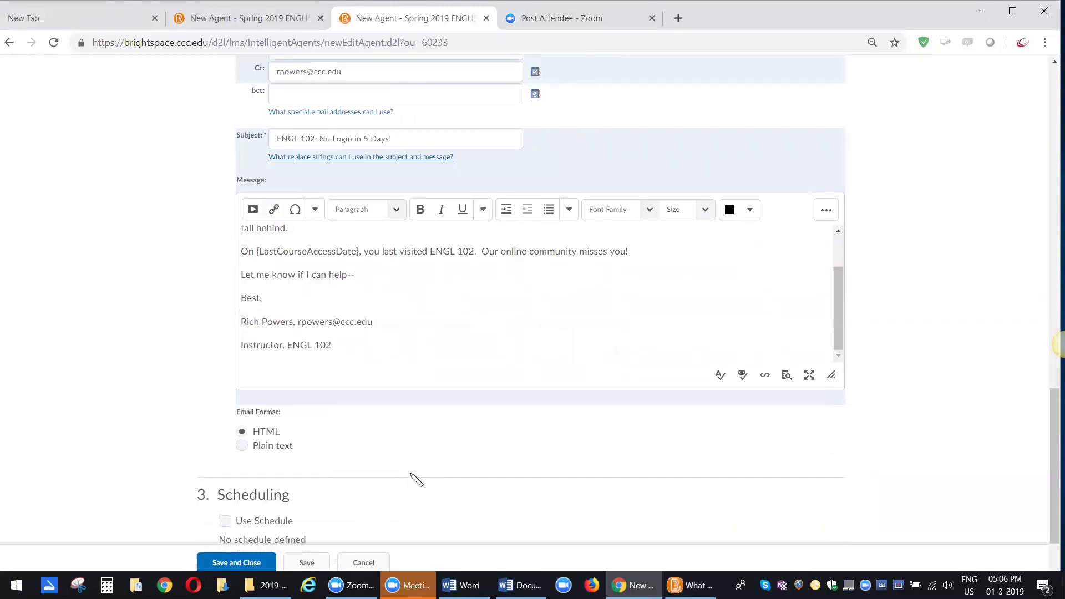
{"action": "scroll", "coordinate": [417, 480], "scroll_direction": "down", "scroll_amount": 2}
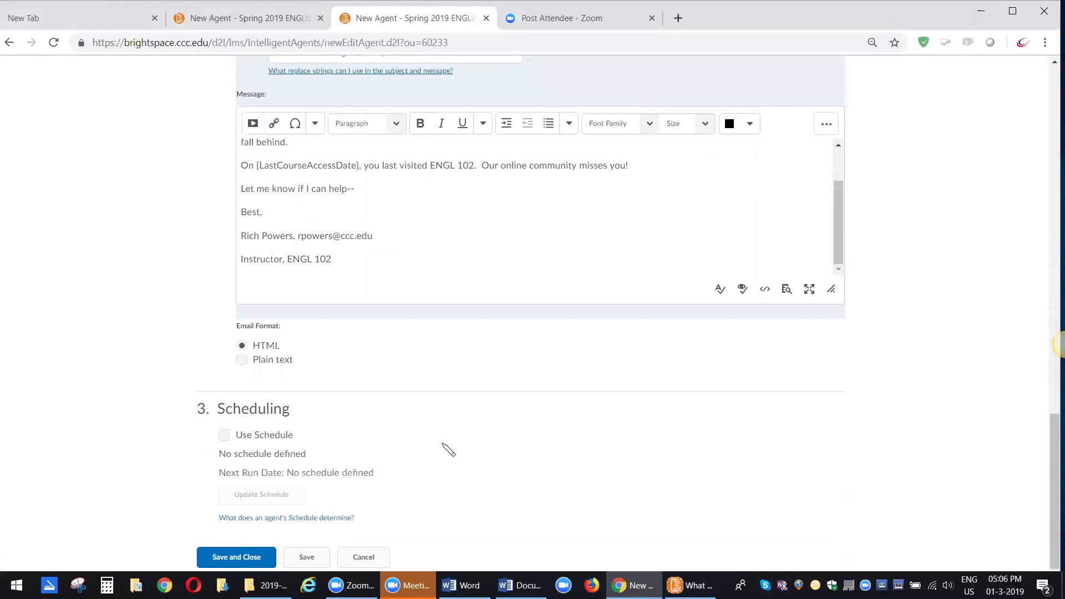
{"action": "left_click", "coordinate": [227, 437]}
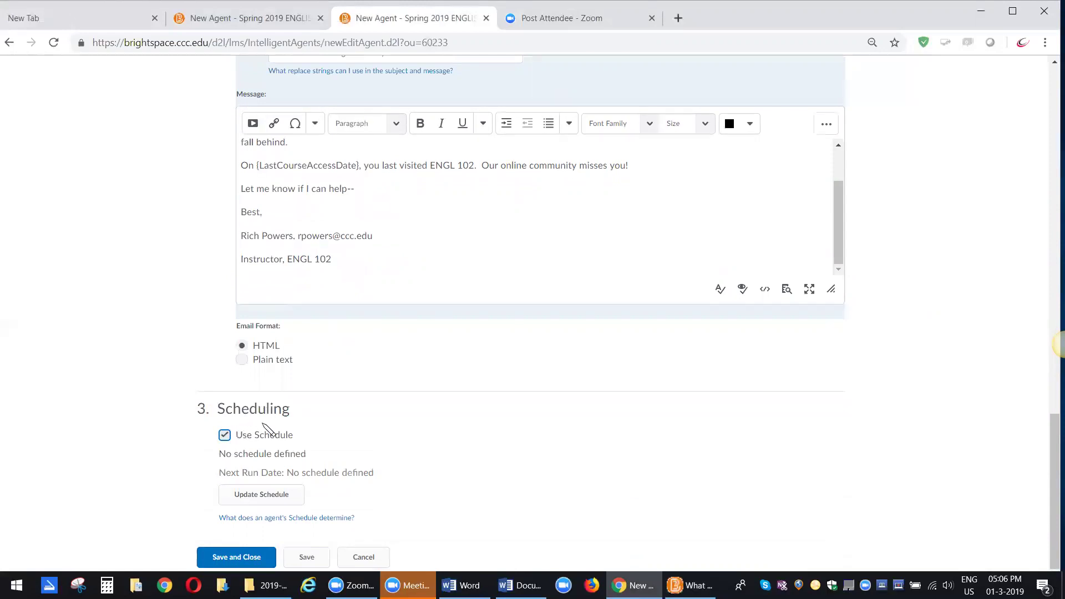
{"action": "left_click", "coordinate": [259, 498]}
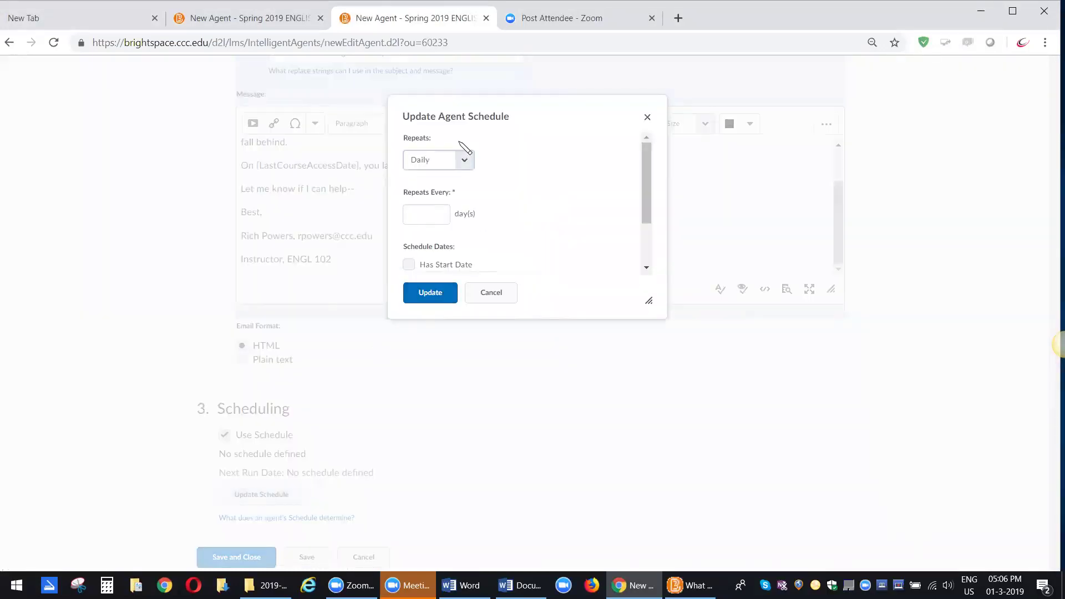
- Set the schedule to repeat Daily every 1 day, starting now (March 1, 2019)
{"action": "left_click", "coordinate": [464, 160]}
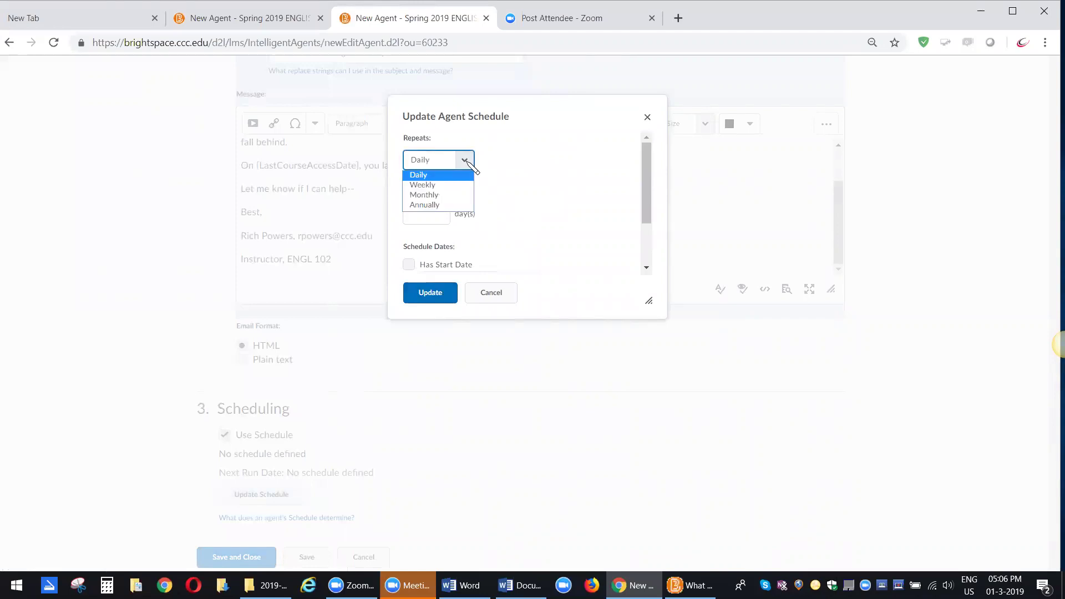
{"action": "left_click", "coordinate": [465, 160]}
{"action": "left_click", "coordinate": [430, 213]}
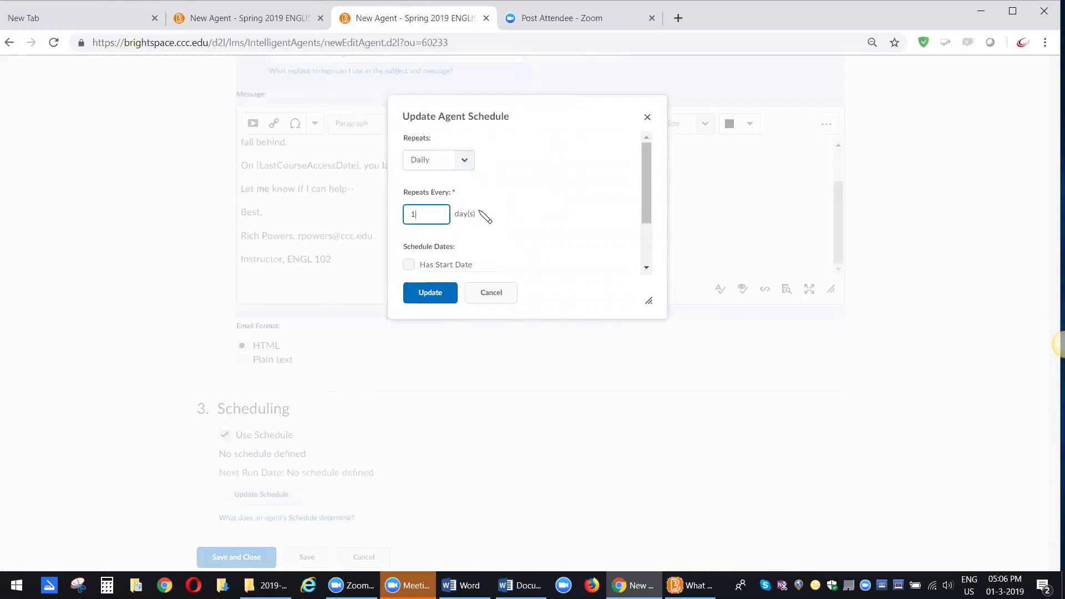
{"action": "scroll", "coordinate": [504, 217], "scroll_direction": "down", "scroll_amount": 2}
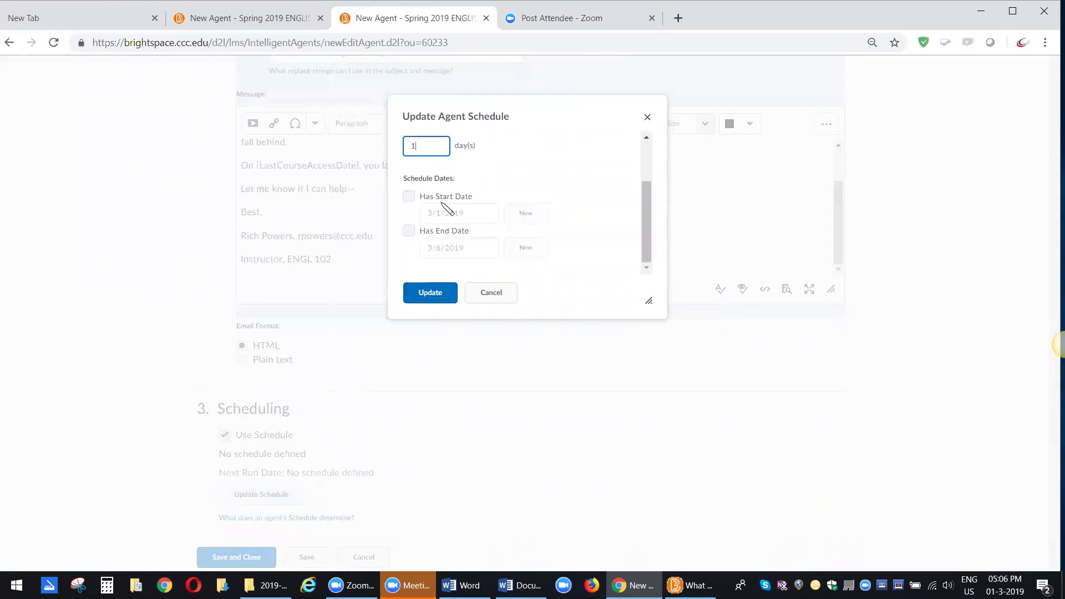
{"action": "left_click", "coordinate": [409, 196]}
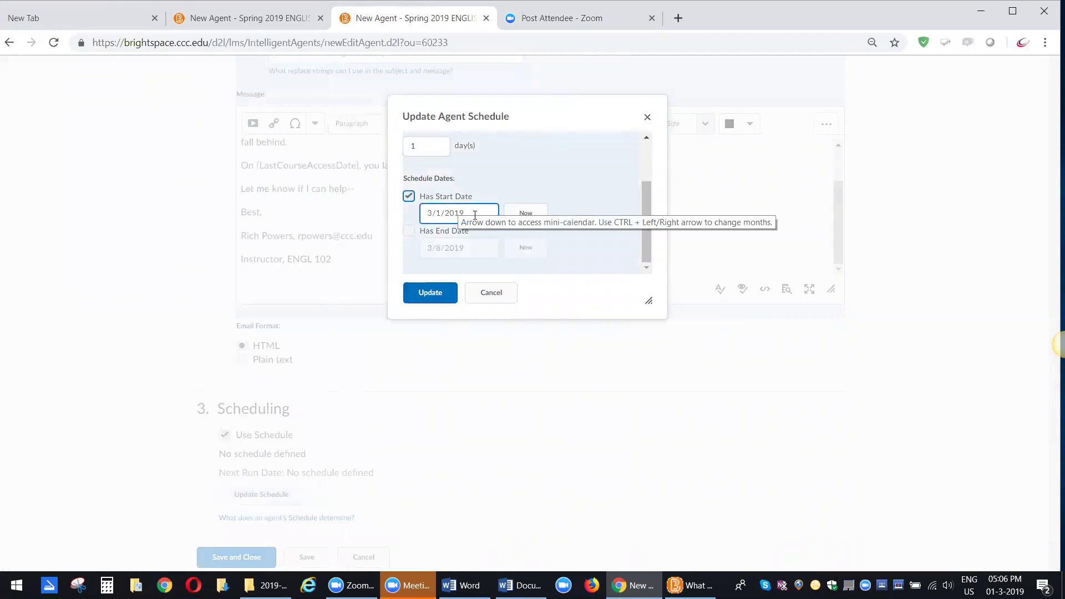
{"action": "left_click", "coordinate": [524, 219]}
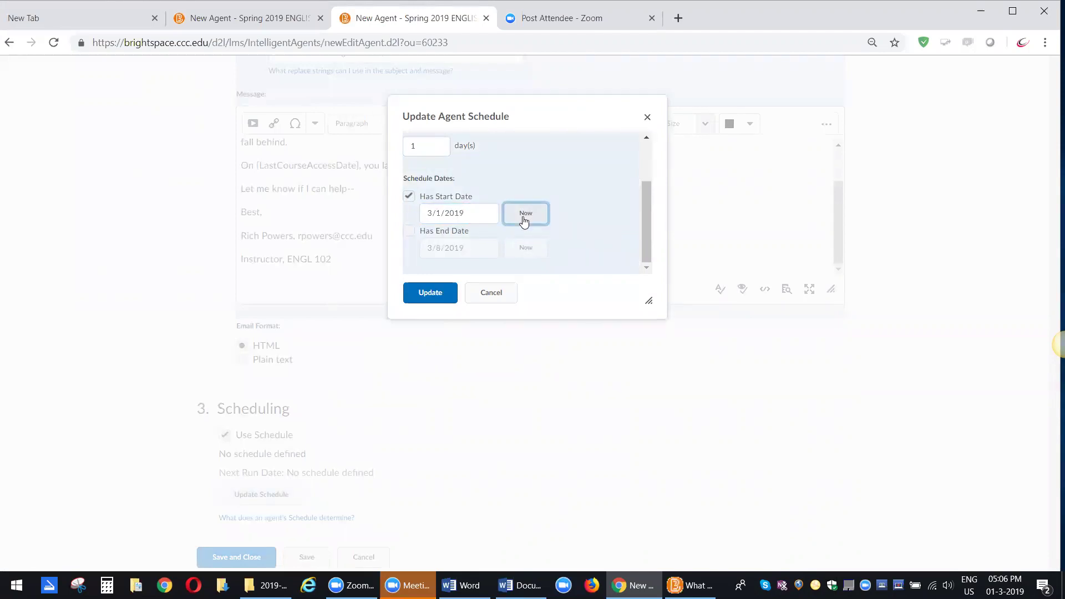
- Add an end date of May 10, 2019 and save the schedule
{"action": "left_click", "coordinate": [409, 231]}
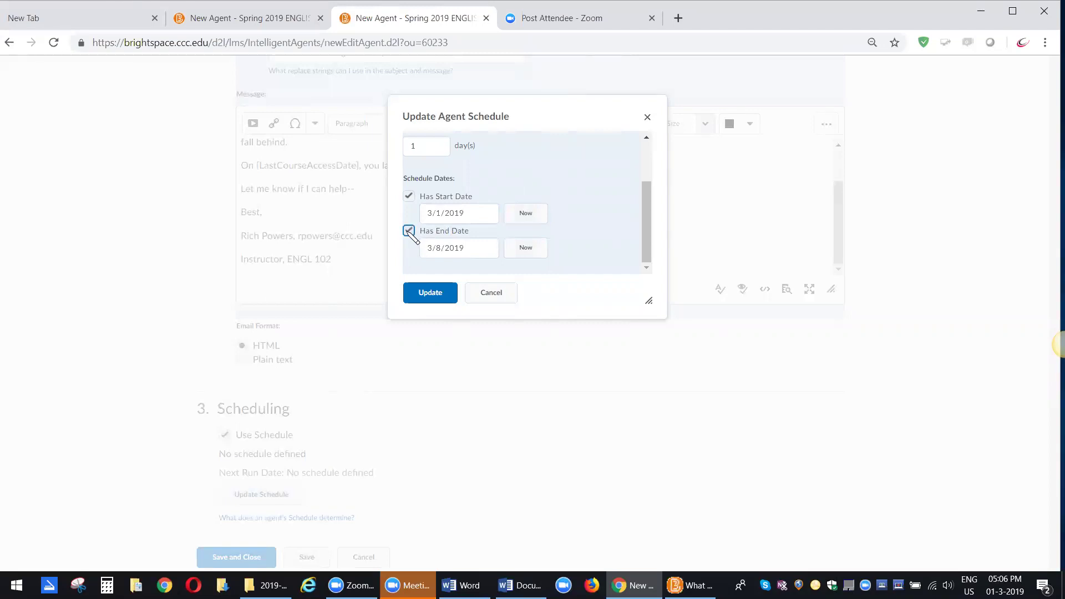
{"action": "left_click", "coordinate": [478, 247]}
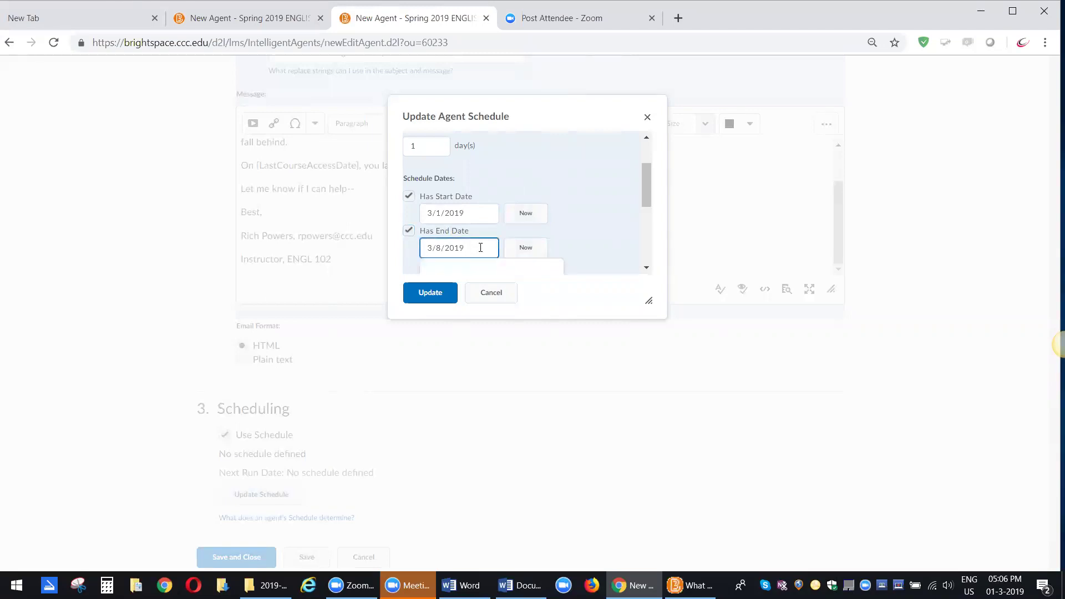
{"action": "scroll", "coordinate": [544, 246], "scroll_direction": "down", "scroll_amount": 4}
{"action": "scroll", "coordinate": [543, 247], "scroll_direction": "up", "scroll_amount": 3}
{"action": "scroll", "coordinate": [543, 246], "scroll_direction": "down", "scroll_amount": 2}
{"action": "scroll", "coordinate": [543, 246], "scroll_direction": "up", "scroll_amount": 2}
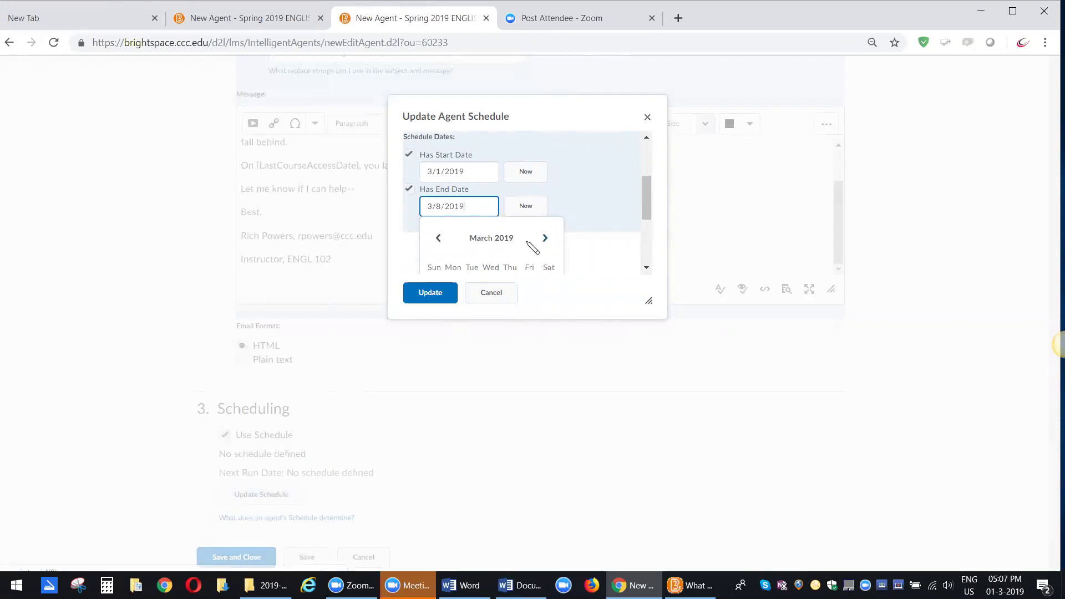
{"action": "scroll", "coordinate": [530, 246], "scroll_direction": "down", "scroll_amount": 2}
{"action": "scroll", "coordinate": [532, 247], "scroll_direction": "down", "scroll_amount": 1}
{"action": "scroll", "coordinate": [531, 246], "scroll_direction": "up", "scroll_amount": 2}
{"action": "scroll", "coordinate": [531, 247], "scroll_direction": "down", "scroll_amount": 2}
{"action": "scroll", "coordinate": [533, 248], "scroll_direction": "up", "scroll_amount": 1}
{"action": "scroll", "coordinate": [531, 246], "scroll_direction": "up", "scroll_amount": 1}
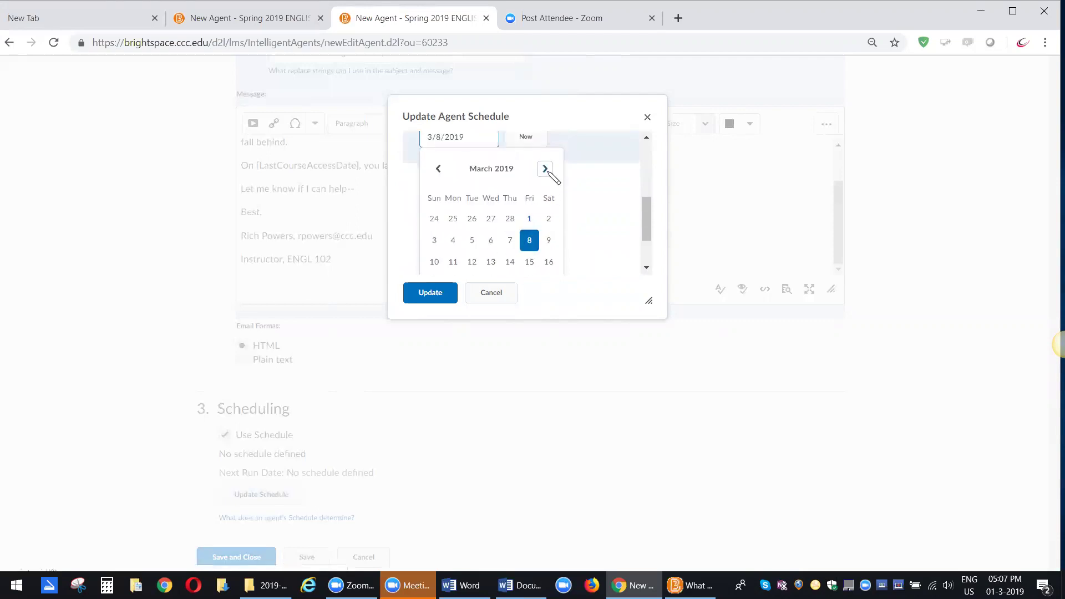
{"action": "left_click", "coordinate": [545, 169]}
{"action": "left_click", "coordinate": [546, 170]}
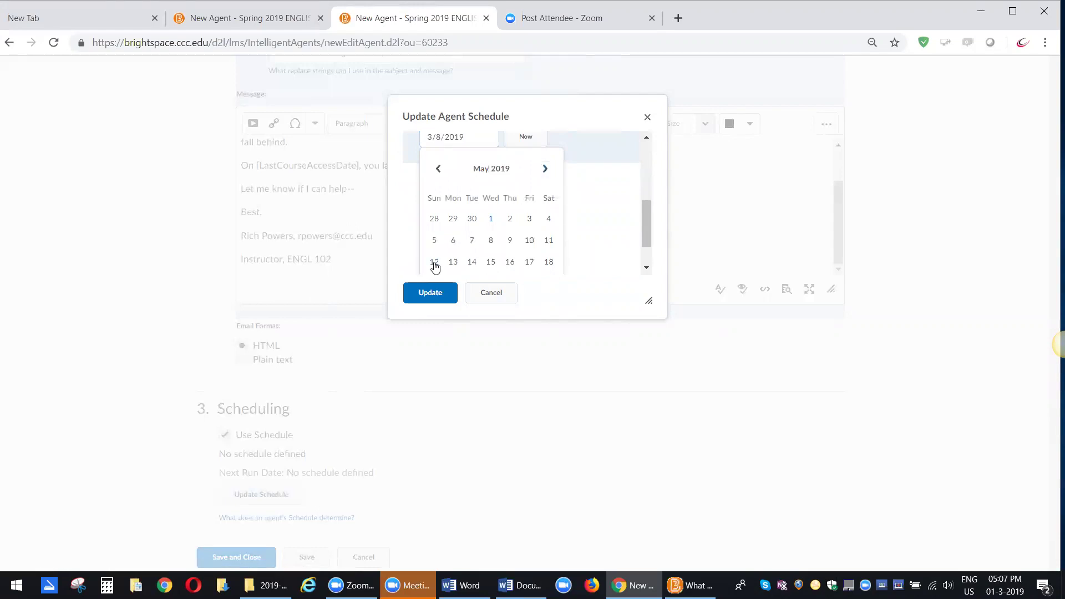
{"action": "left_click", "coordinate": [530, 240]}
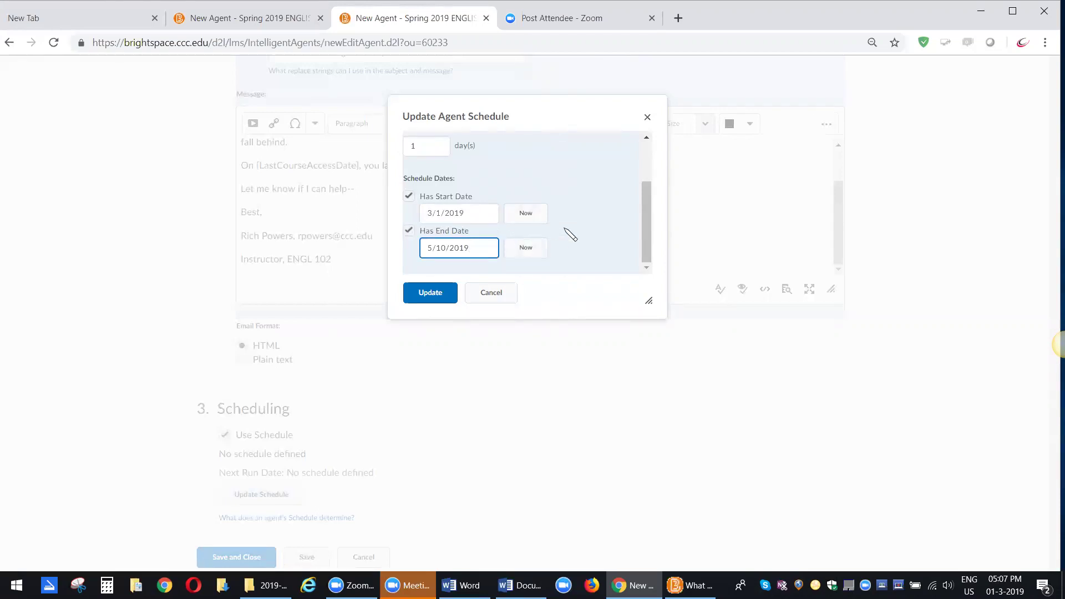
{"action": "left_click", "coordinate": [440, 297]}
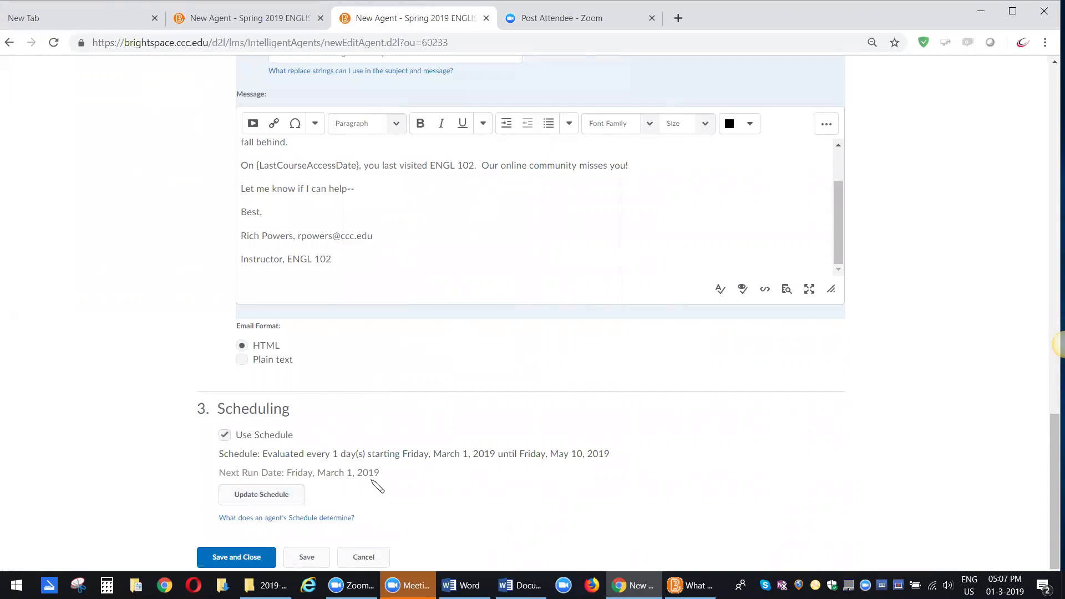
{"action": "scroll", "coordinate": [397, 404], "scroll_direction": "up", "scroll_amount": 20}
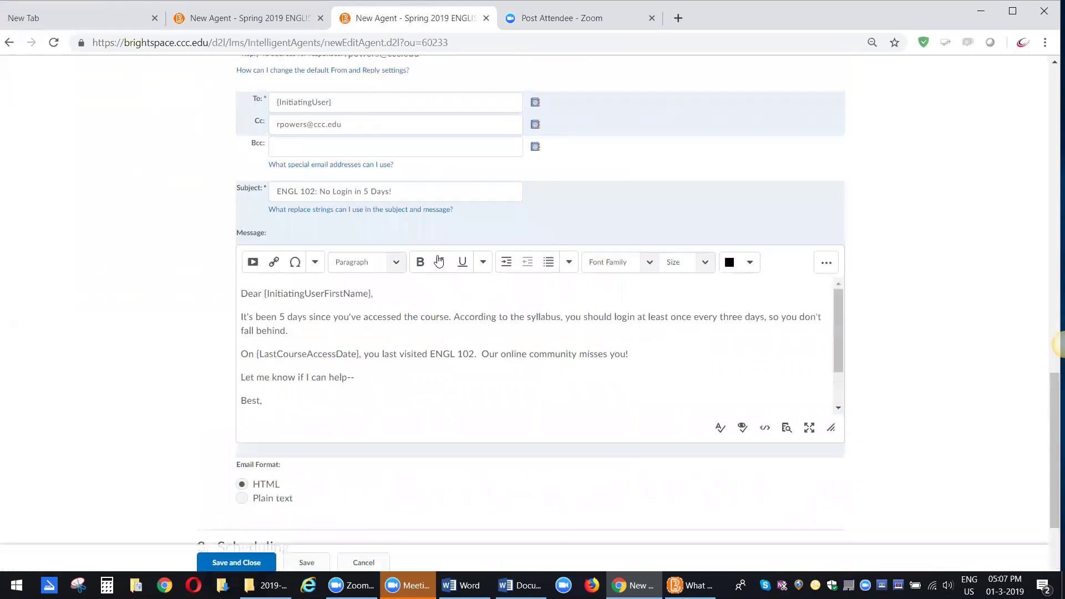
{"action": "left_click", "coordinate": [214, 233]}
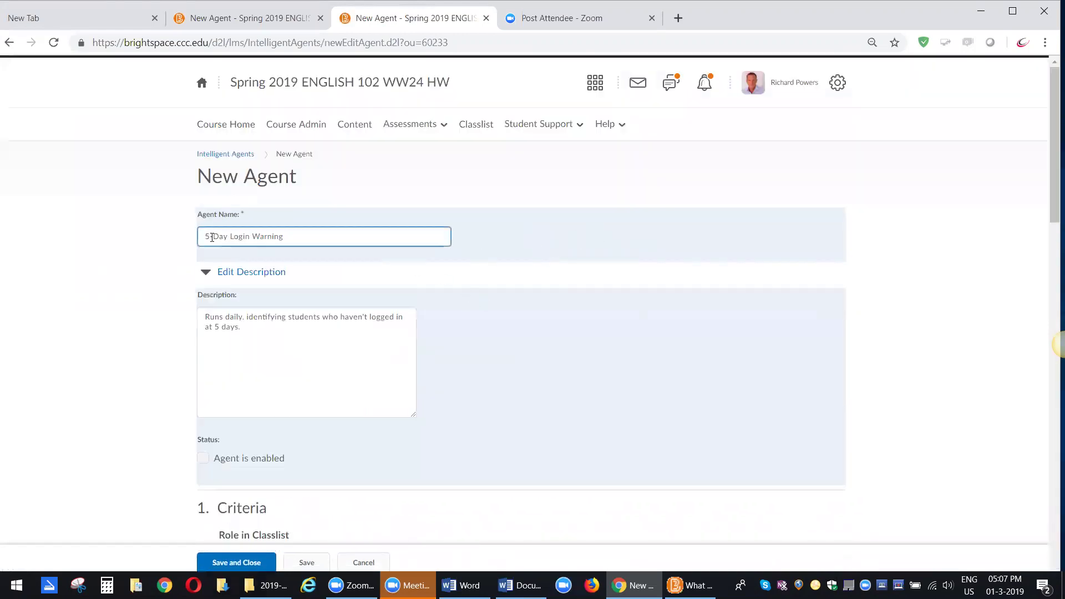
{"action": "scroll", "coordinate": [289, 238], "scroll_direction": "down", "scroll_amount": 5}
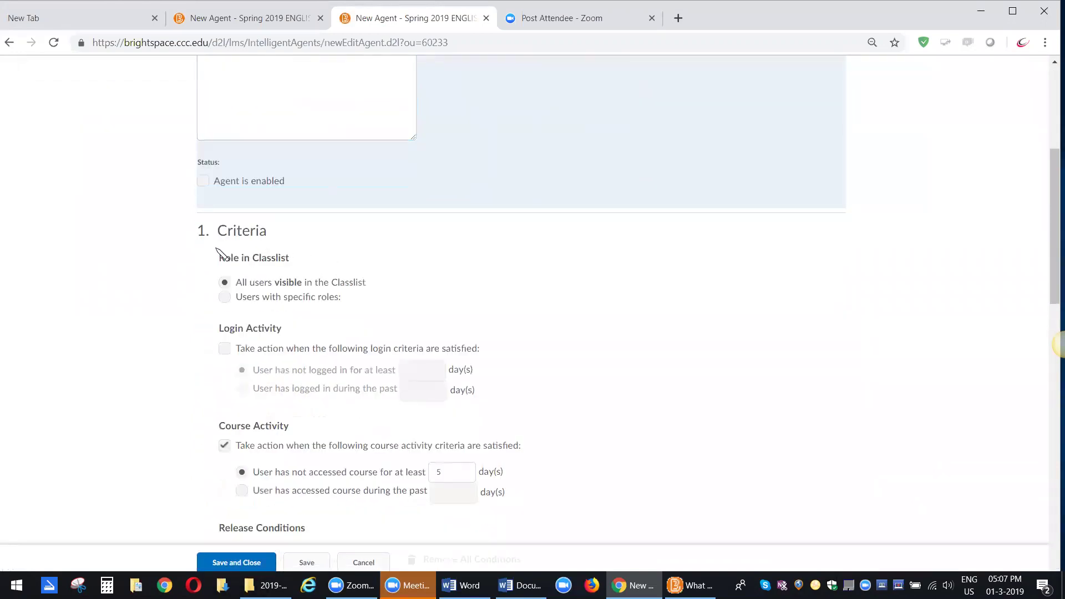
{"action": "scroll", "coordinate": [311, 256], "scroll_direction": "down", "scroll_amount": 4}
{"action": "scroll", "coordinate": [316, 260], "scroll_direction": "down", "scroll_amount": 7}
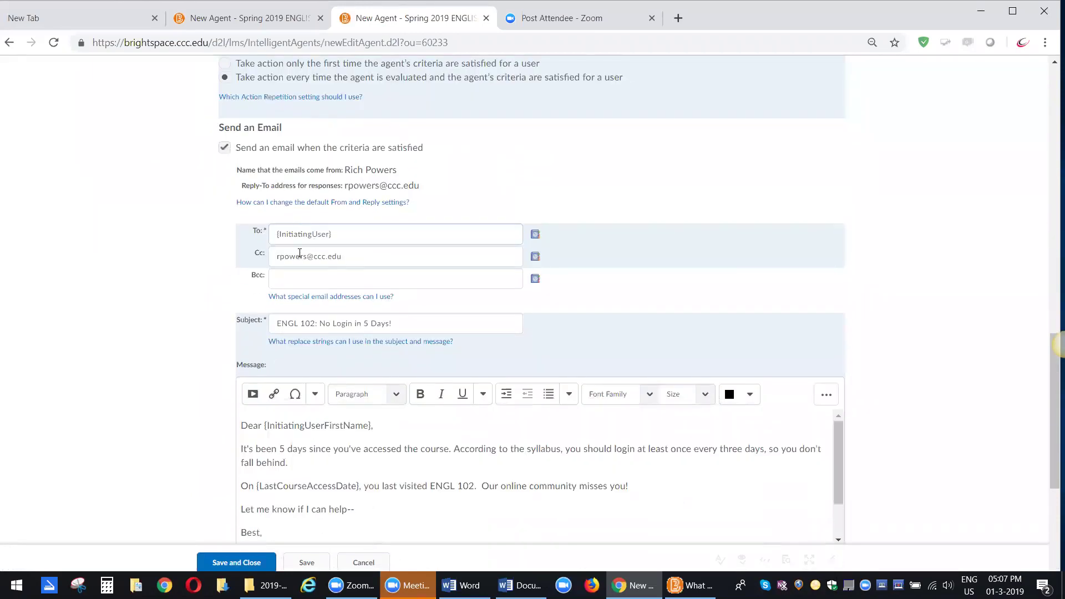
{"action": "scroll", "coordinate": [363, 319], "scroll_direction": "down", "scroll_amount": 3}
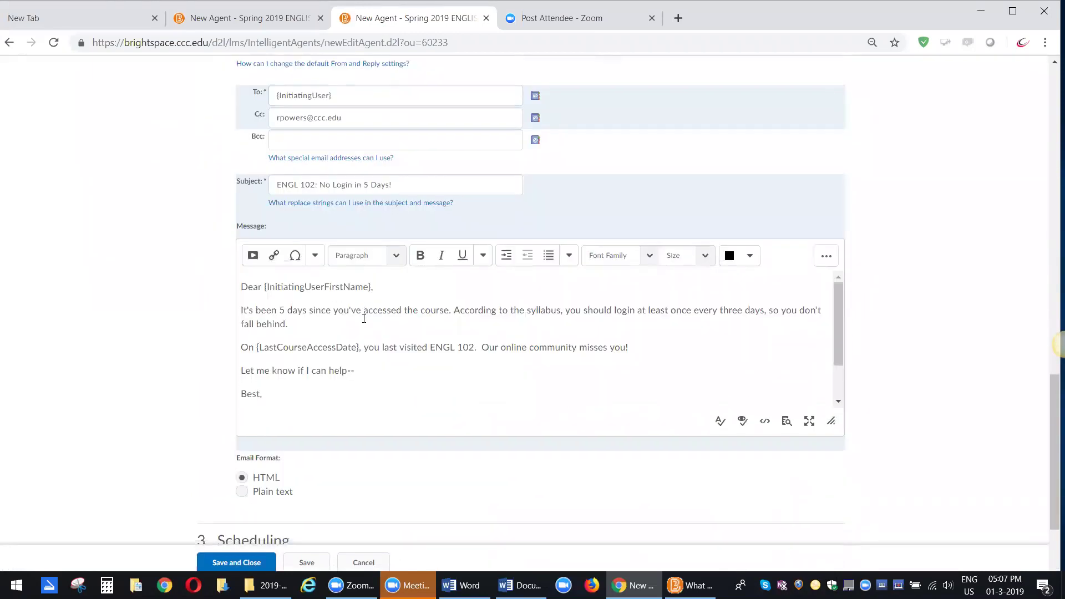
{"action": "scroll", "coordinate": [363, 319], "scroll_direction": "down", "scroll_amount": 1}
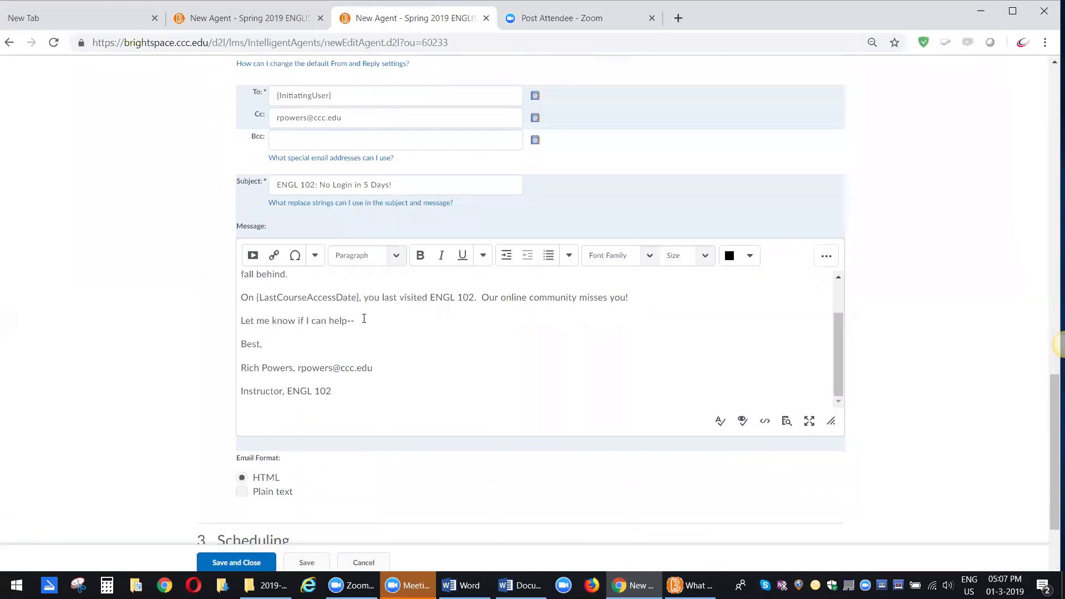
{"action": "scroll", "coordinate": [364, 320], "scroll_direction": "down", "scroll_amount": 2}
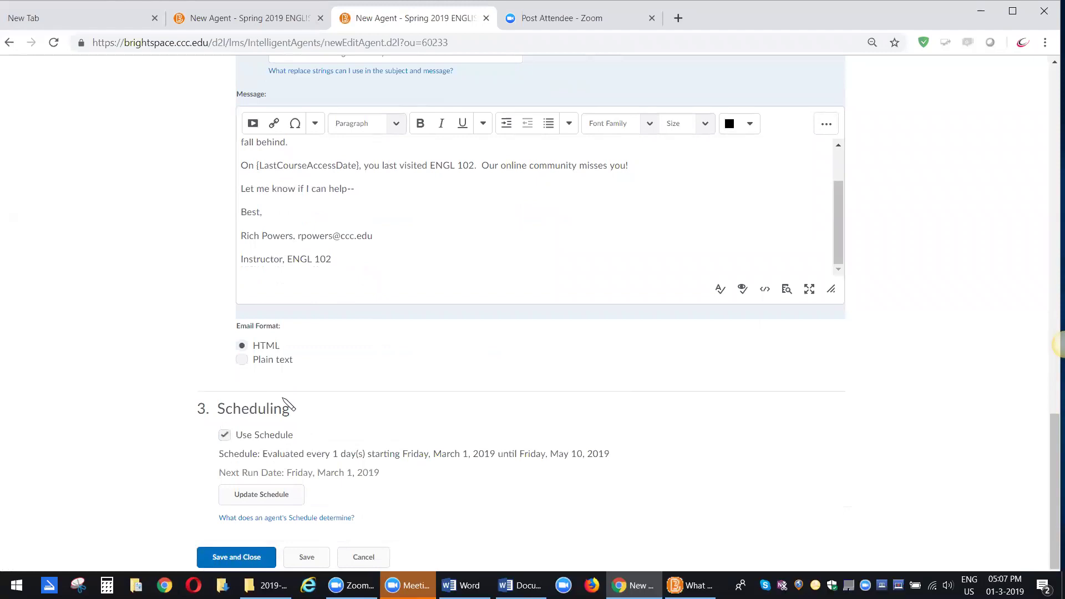
{"action": "left_click", "coordinate": [248, 560]}
{"action": "left_click", "coordinate": [248, 564]}
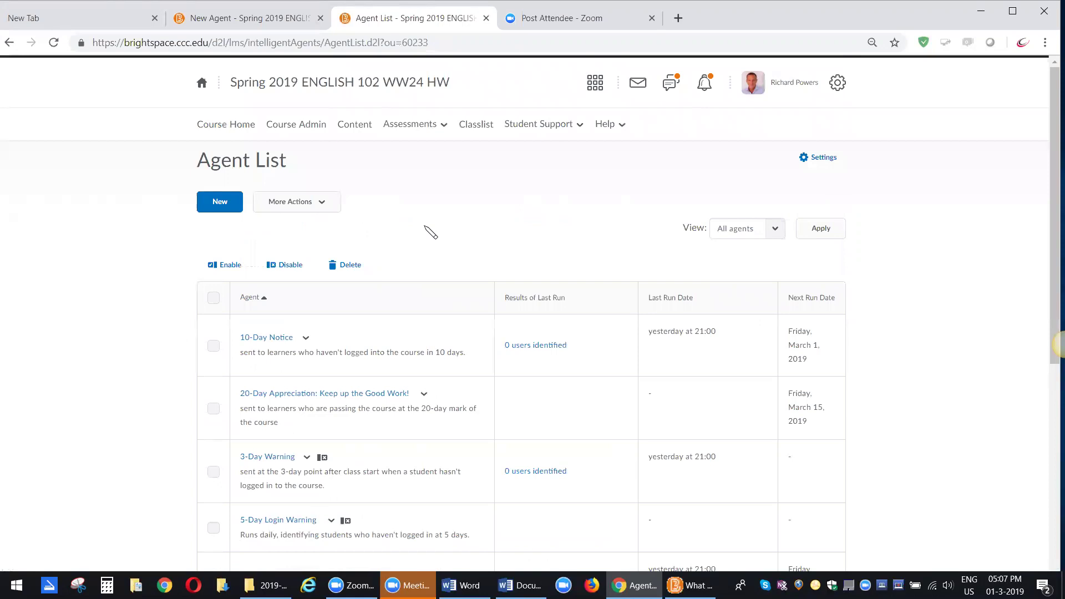
{"action": "scroll", "coordinate": [397, 304], "scroll_direction": "down", "scroll_amount": 2}
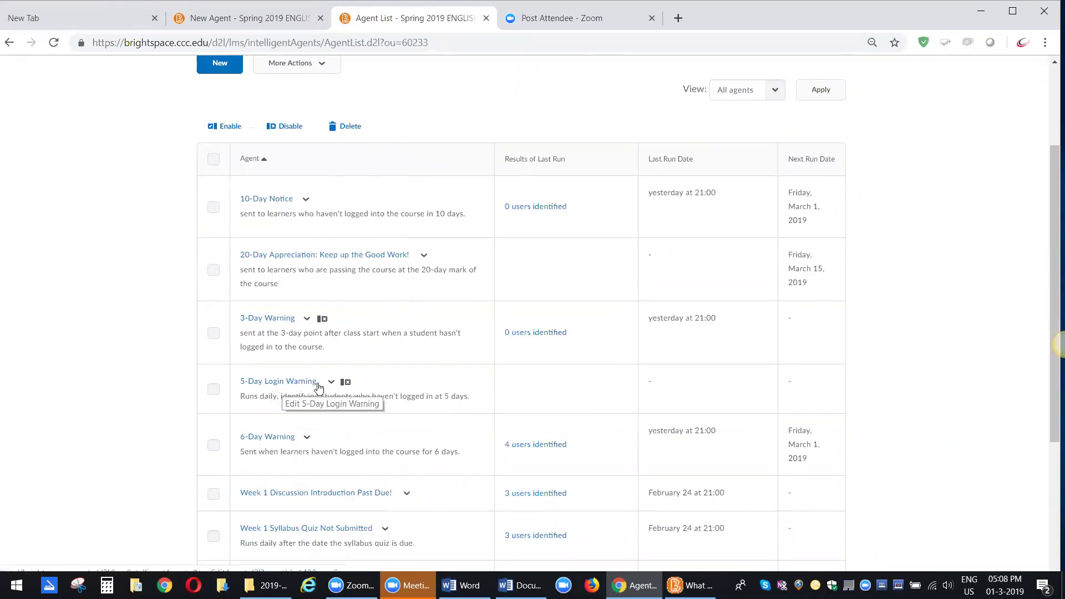
{"action": "mouse_move", "coordinate": [348, 383]}
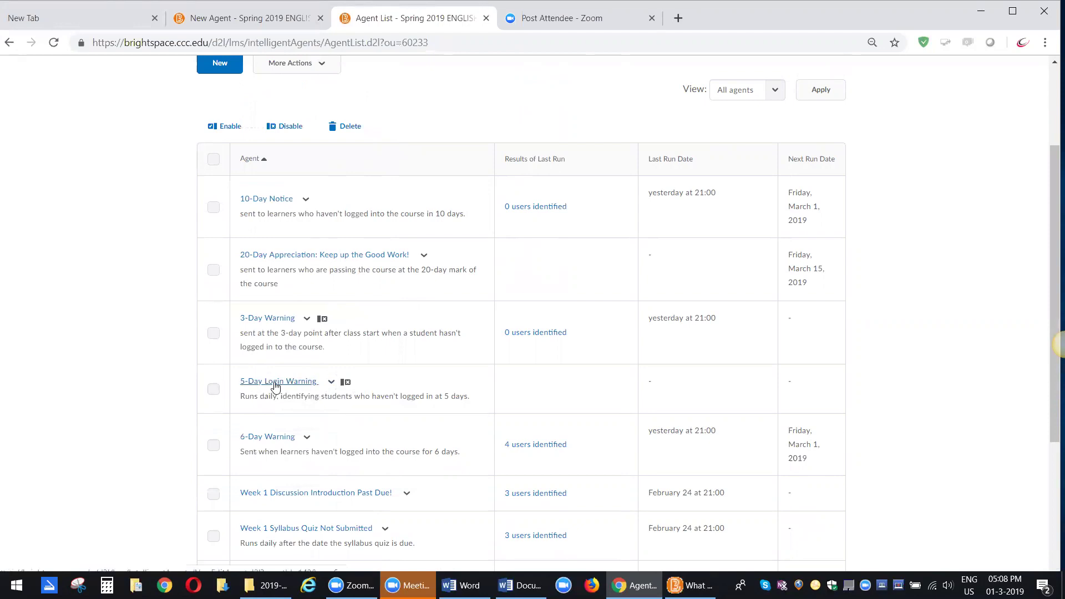
- Run a Practice Run of the 5-Day Login Warning agent, then move back and forward in the browser
{"action": "left_click", "coordinate": [331, 383]}
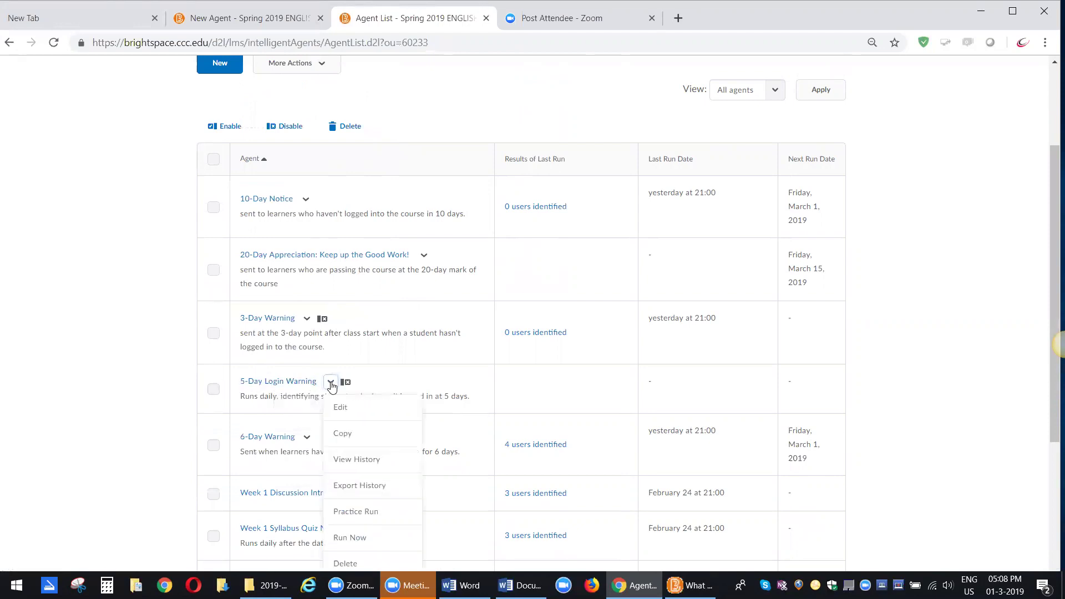
{"action": "scroll", "coordinate": [332, 386], "scroll_direction": "down", "scroll_amount": 1}
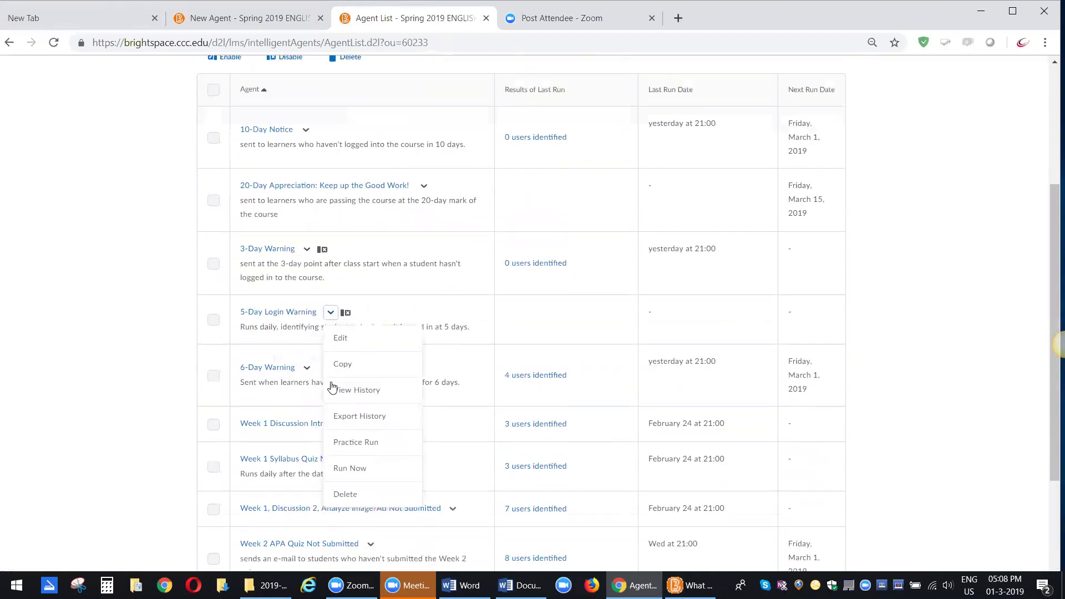
{"action": "left_click", "coordinate": [345, 447]}
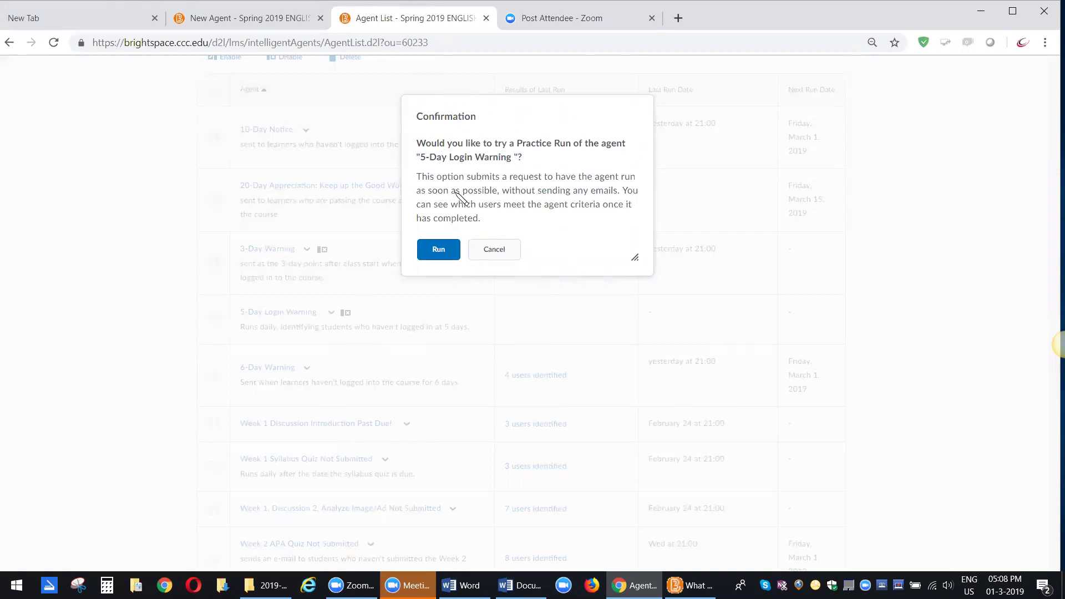
{"action": "left_click", "coordinate": [440, 249]}
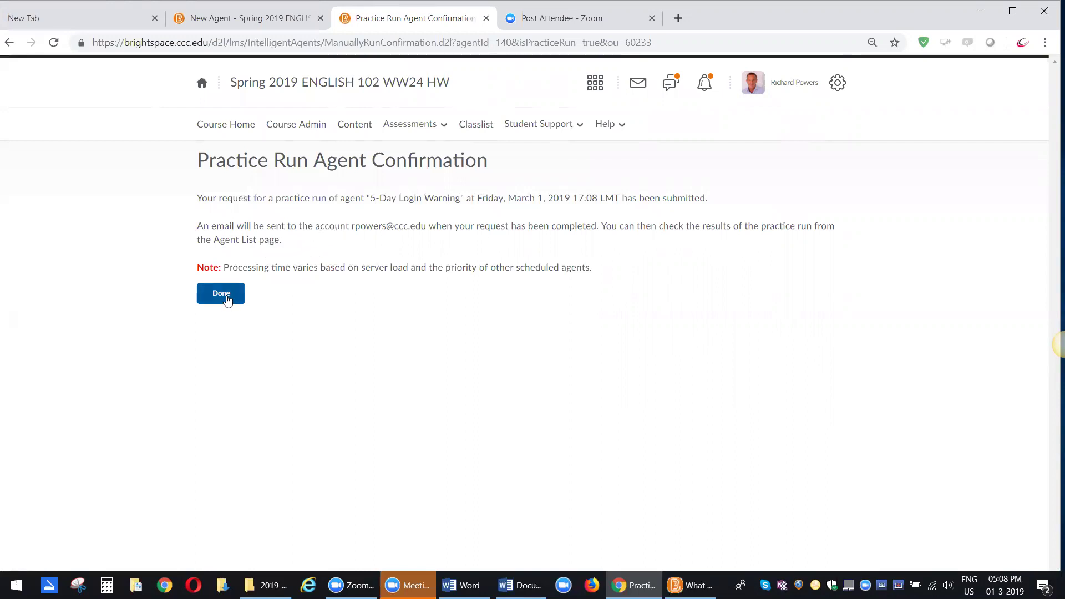
{"action": "left_click", "coordinate": [10, 43]}
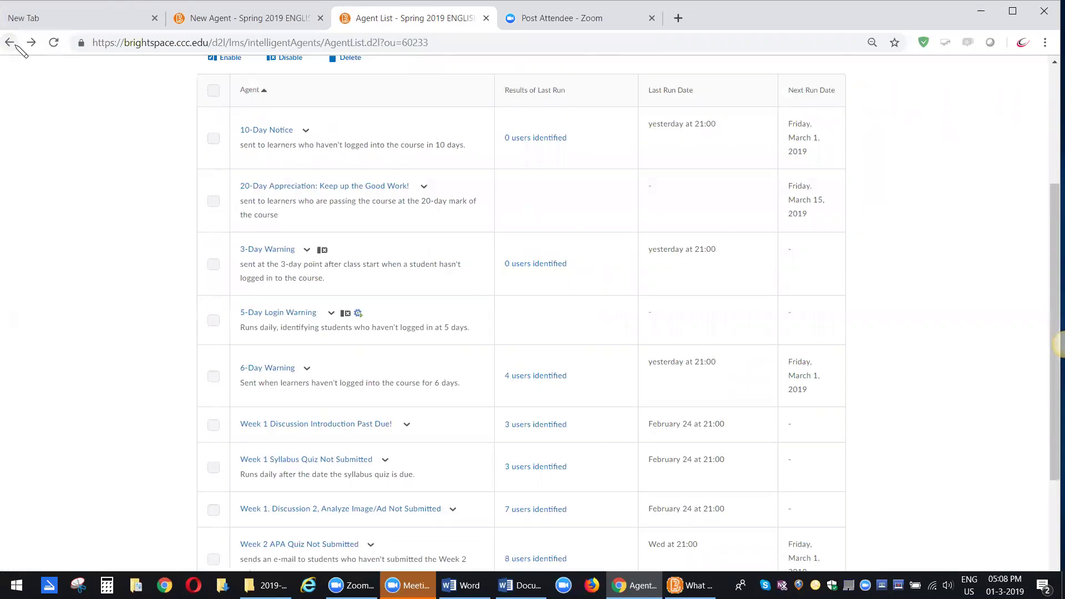
{"action": "left_click", "coordinate": [31, 42]}
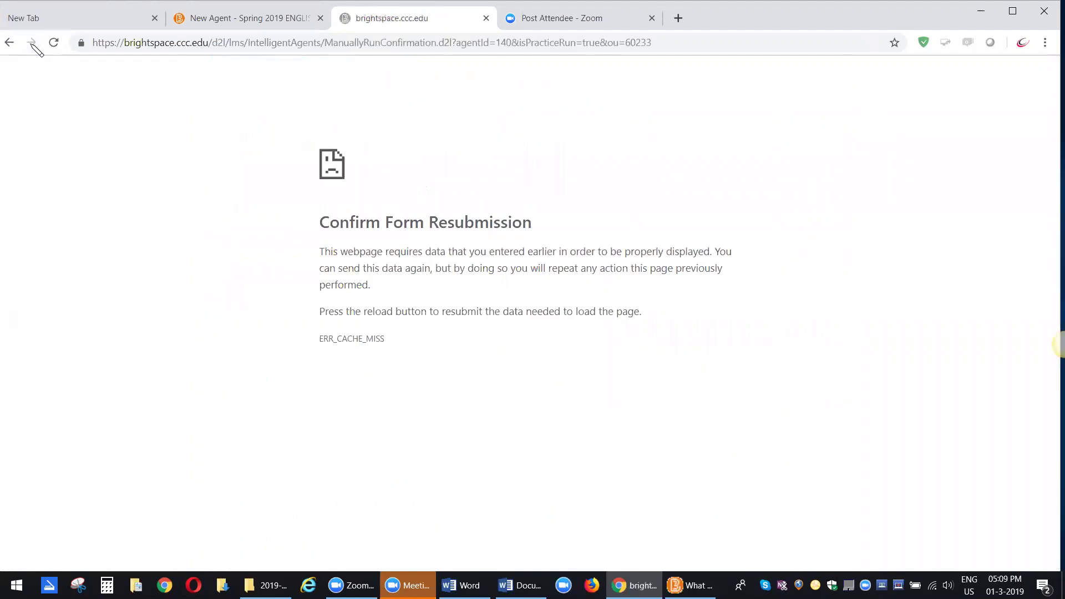
- Return to the Agent List and open the dropdown for Week 1 Discussion Introduction Past Due!
{"action": "left_click", "coordinate": [10, 42]}
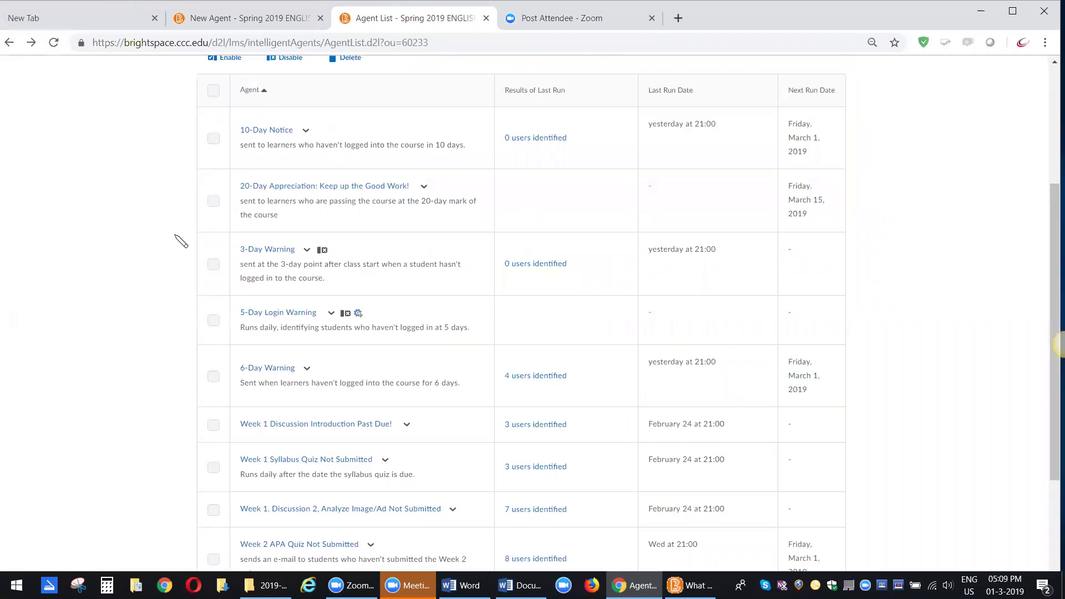
{"action": "scroll", "coordinate": [173, 285], "scroll_direction": "up", "scroll_amount": 4}
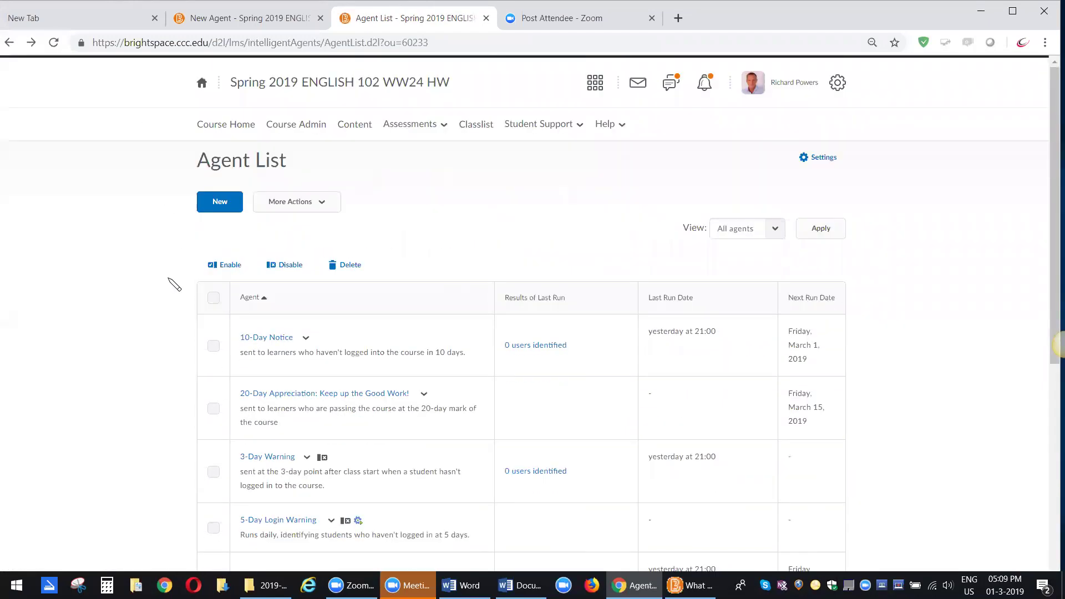
{"action": "scroll", "coordinate": [483, 321], "scroll_direction": "down", "scroll_amount": 1}
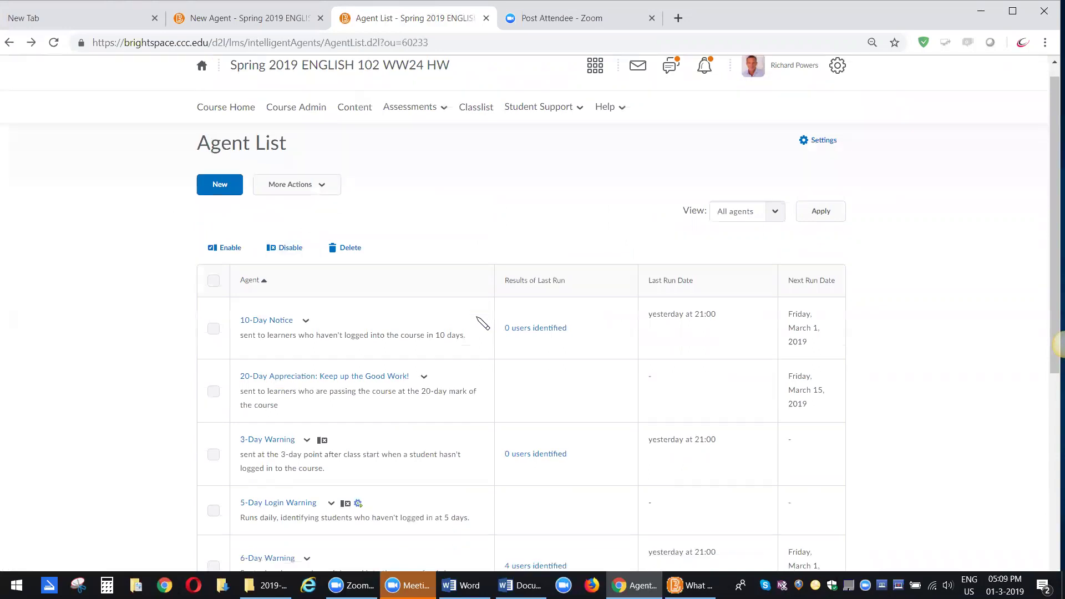
{"action": "scroll", "coordinate": [482, 323], "scroll_direction": "down", "scroll_amount": 2}
{"action": "scroll", "coordinate": [483, 323], "scroll_direction": "down", "scroll_amount": 2}
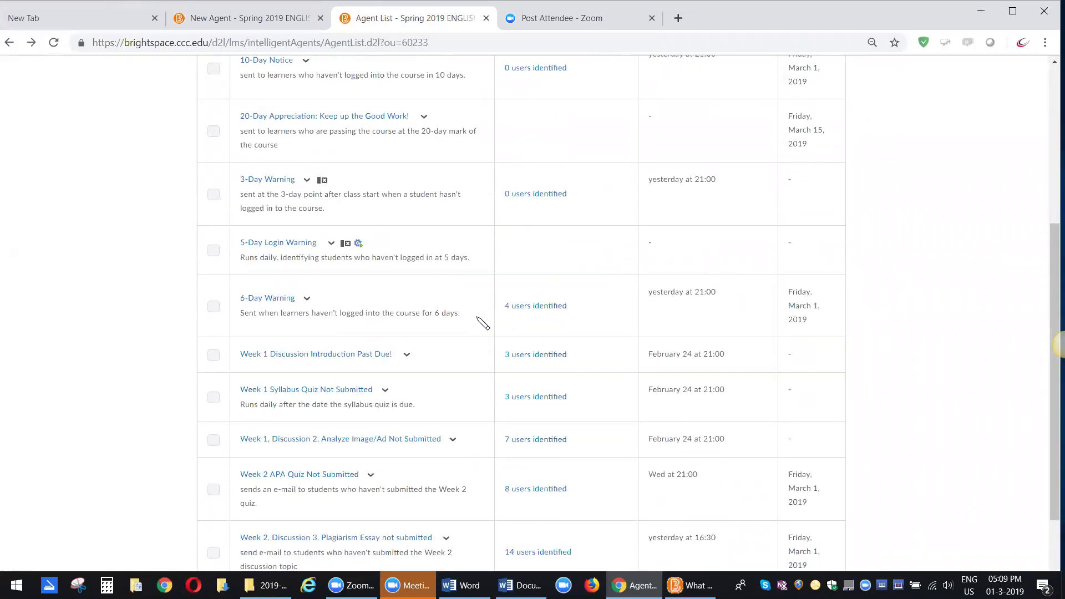
{"action": "scroll", "coordinate": [482, 323], "scroll_direction": "down", "scroll_amount": 2}
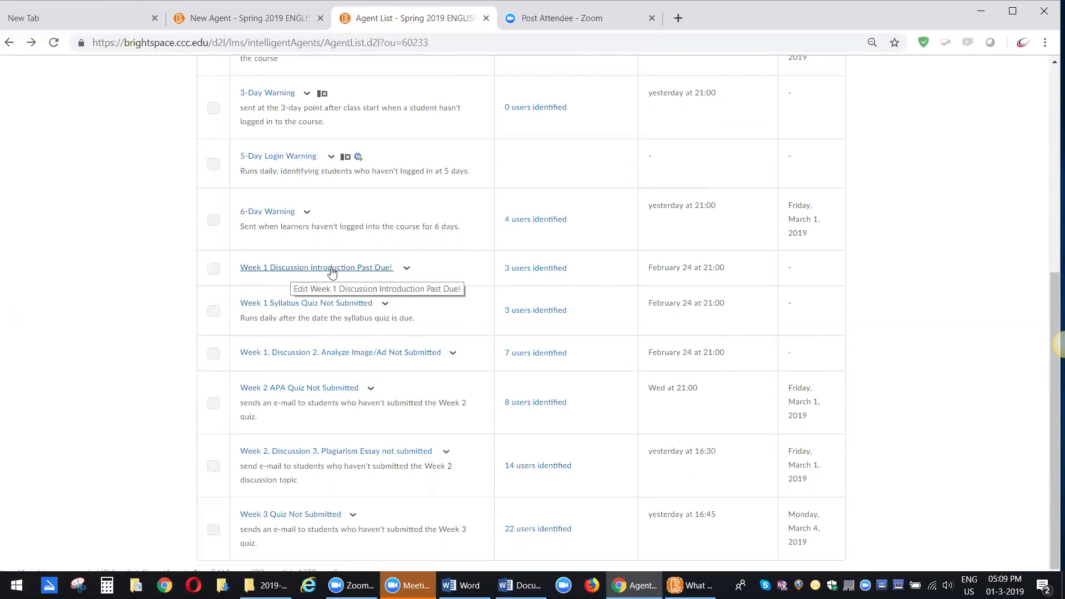
{"action": "left_click", "coordinate": [405, 269]}
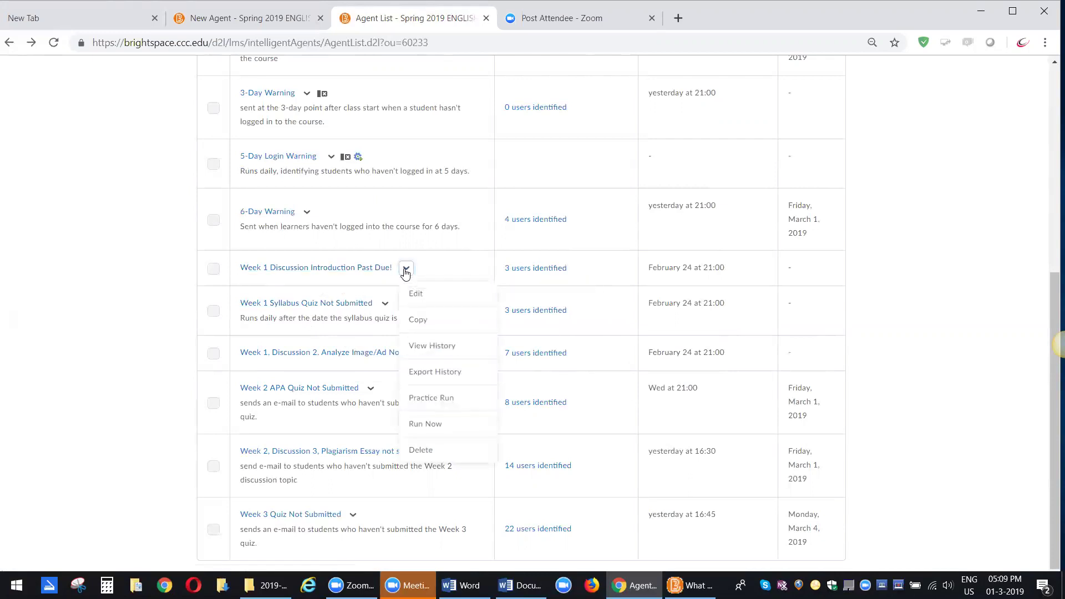
- View the Week 1 Discussion Introduction agent's run history, then go back via the Intelligent Agents breadcrumb
{"action": "left_click", "coordinate": [426, 346]}
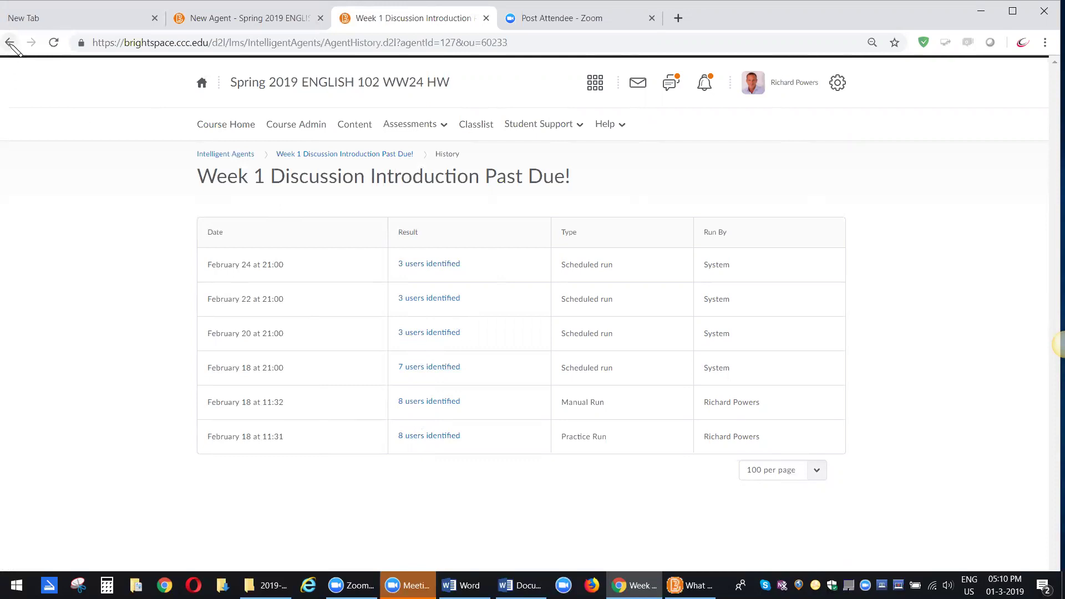
{"action": "left_click", "coordinate": [213, 156]}
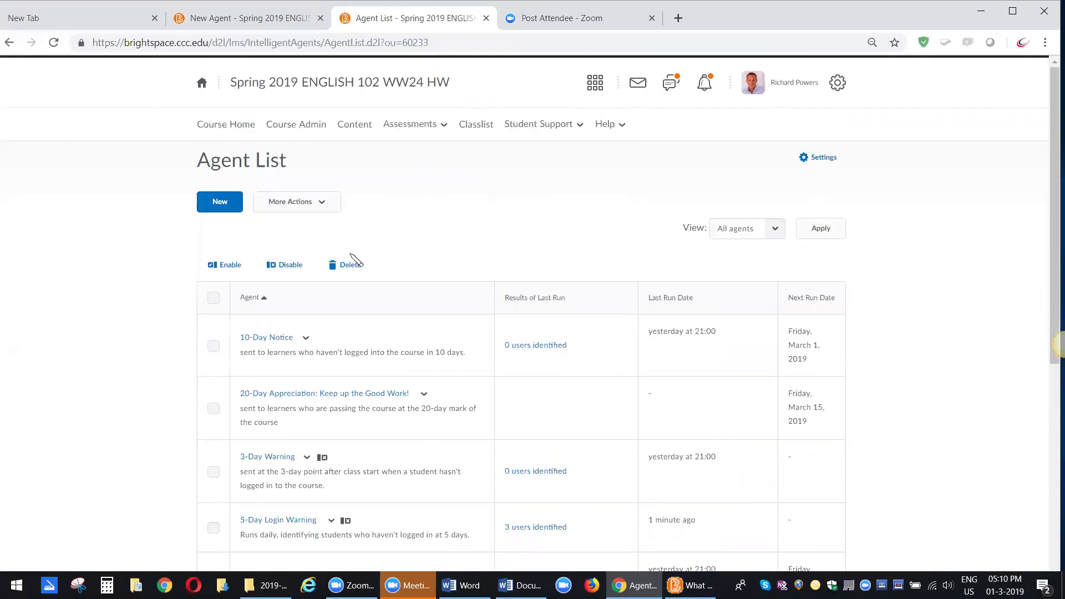
- Select 5-Day Login Warning and enable it, scheduling its next run for Friday, March 1, 2019
{"action": "scroll", "coordinate": [344, 265], "scroll_direction": "down", "scroll_amount": 4}
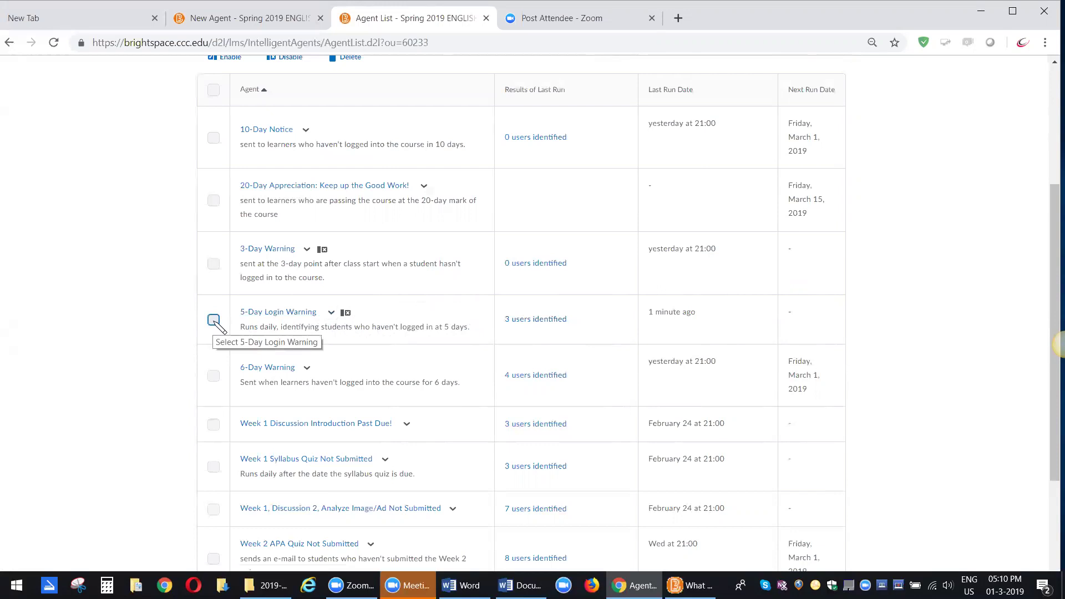
{"action": "left_click", "coordinate": [213, 320]}
{"action": "scroll", "coordinate": [238, 314], "scroll_direction": "up", "scroll_amount": 1}
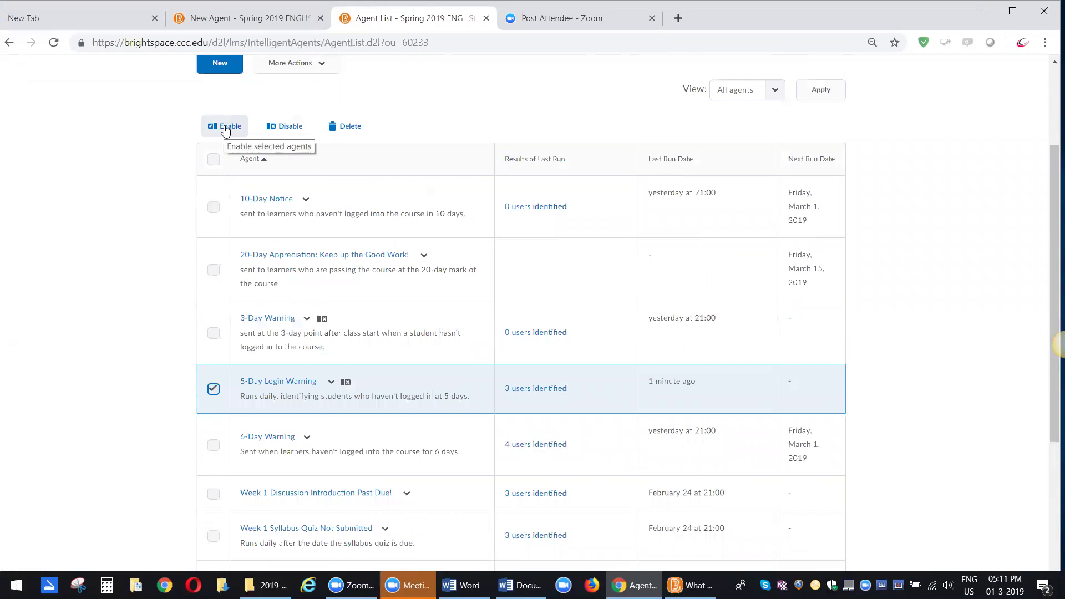
{"action": "left_click", "coordinate": [225, 128]}
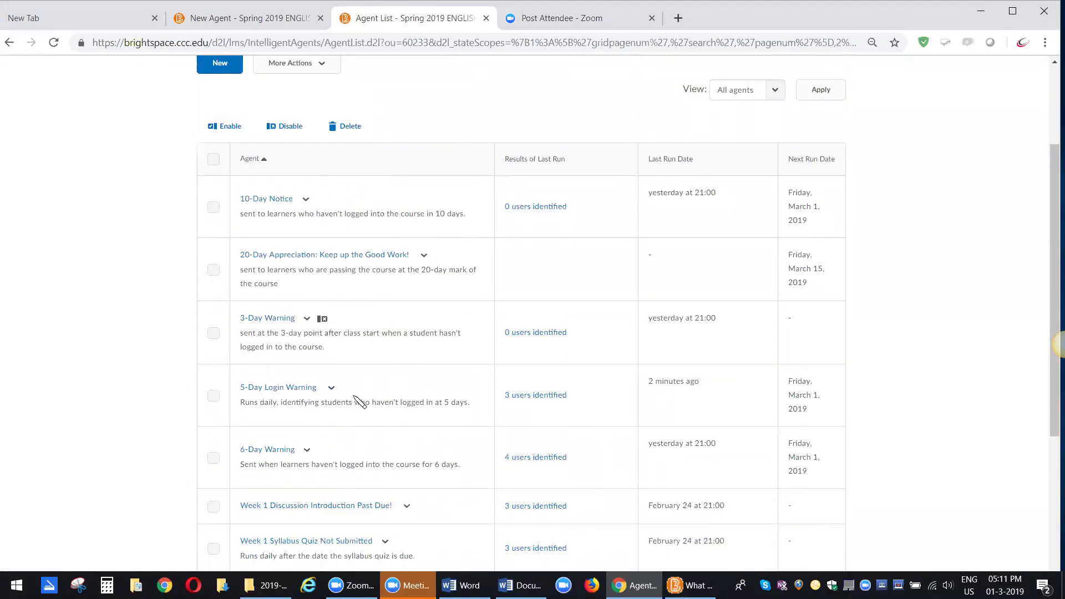
- Delete the 5-Day Login Warning agent from its dropdown and confirm the deletion
{"action": "scroll", "coordinate": [360, 392], "scroll_direction": "down", "scroll_amount": 1}
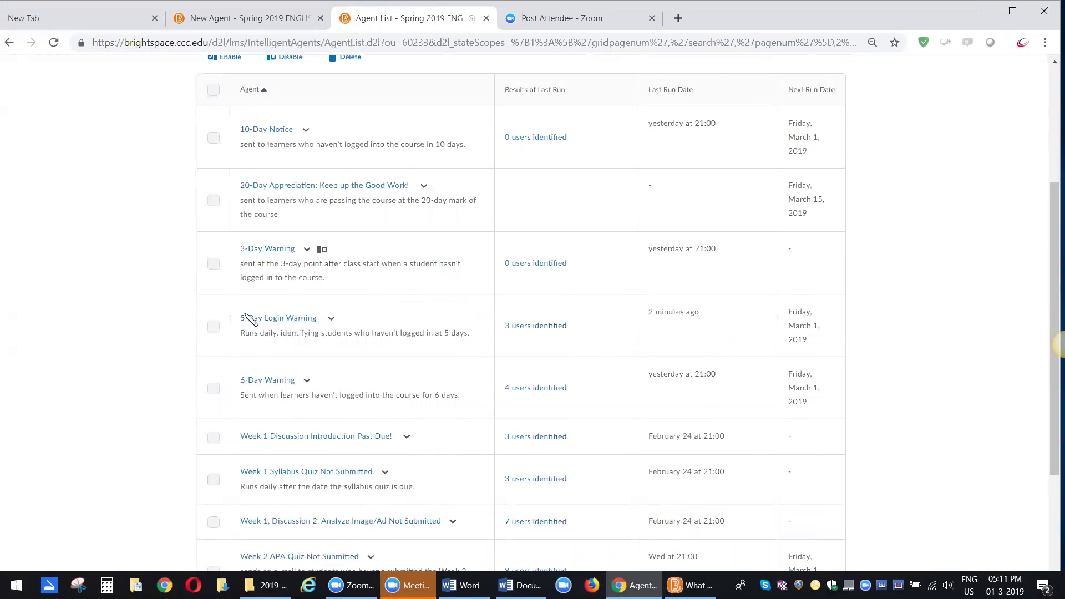
{"action": "left_click", "coordinate": [332, 319]}
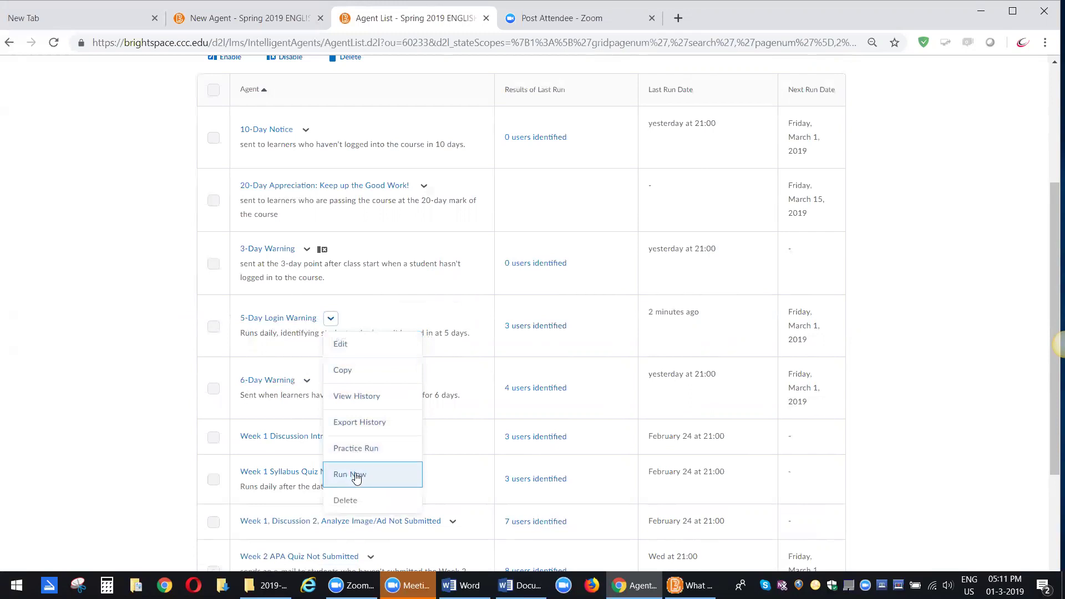
{"action": "left_click", "coordinate": [348, 507]}
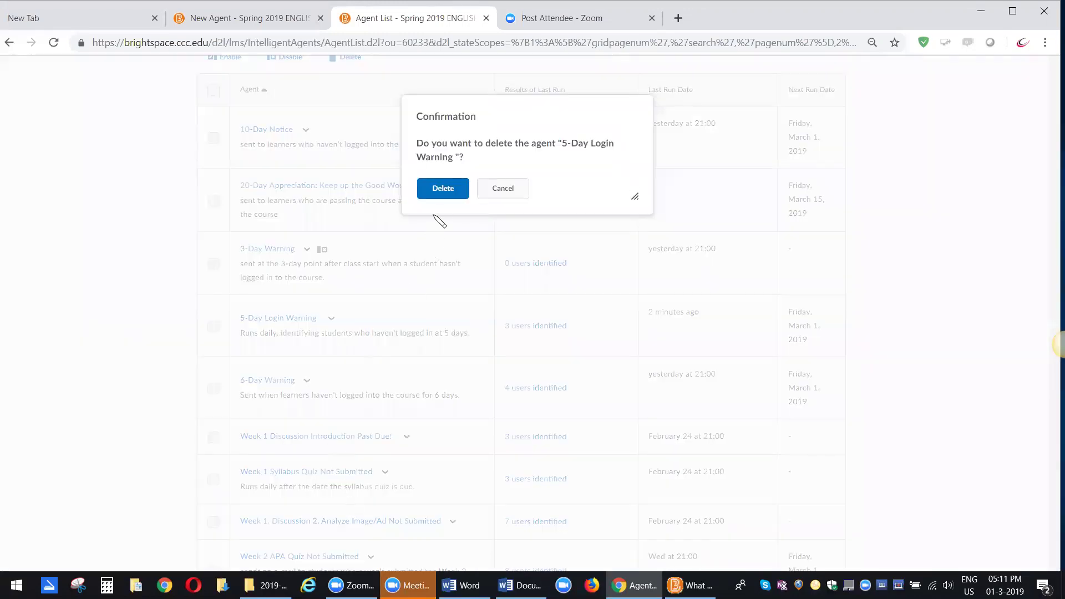
{"action": "left_click", "coordinate": [445, 190]}
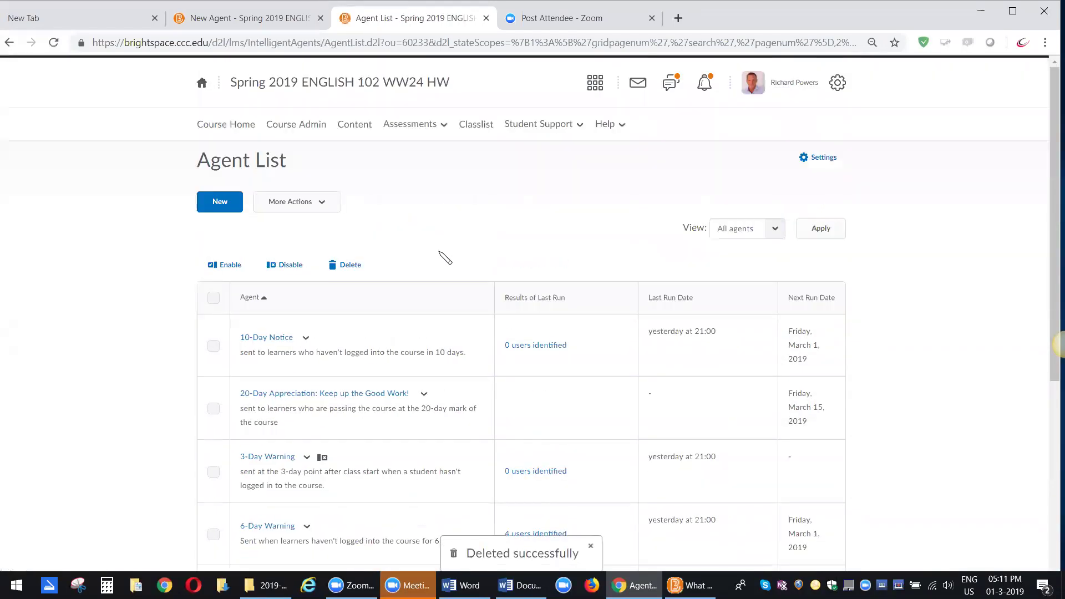
{"action": "scroll", "coordinate": [445, 258], "scroll_direction": "down", "scroll_amount": 5}
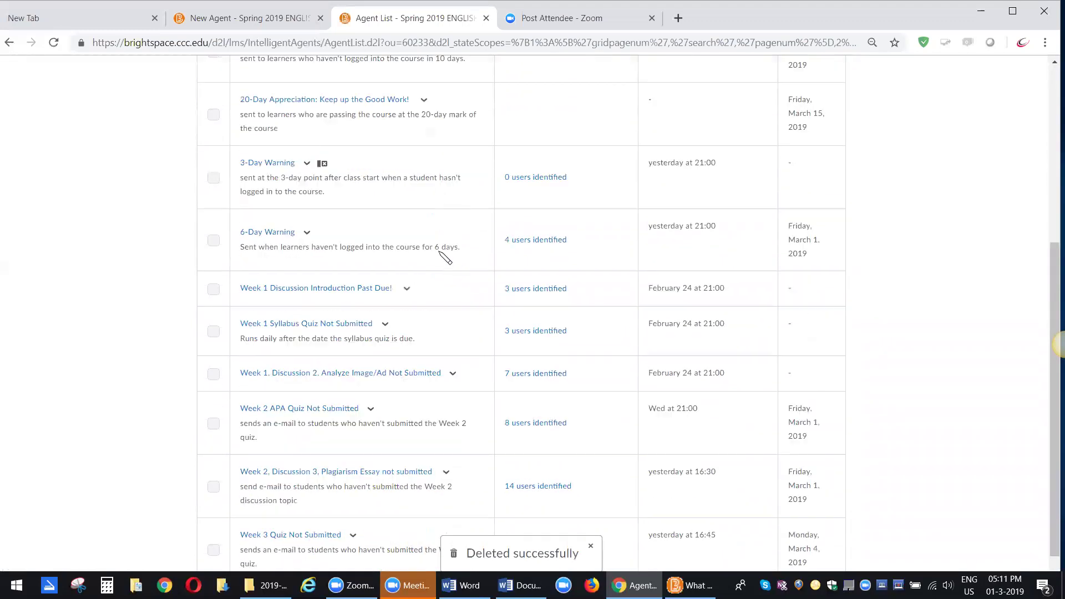
{"action": "scroll", "coordinate": [445, 258], "scroll_direction": "up", "scroll_amount": 5}
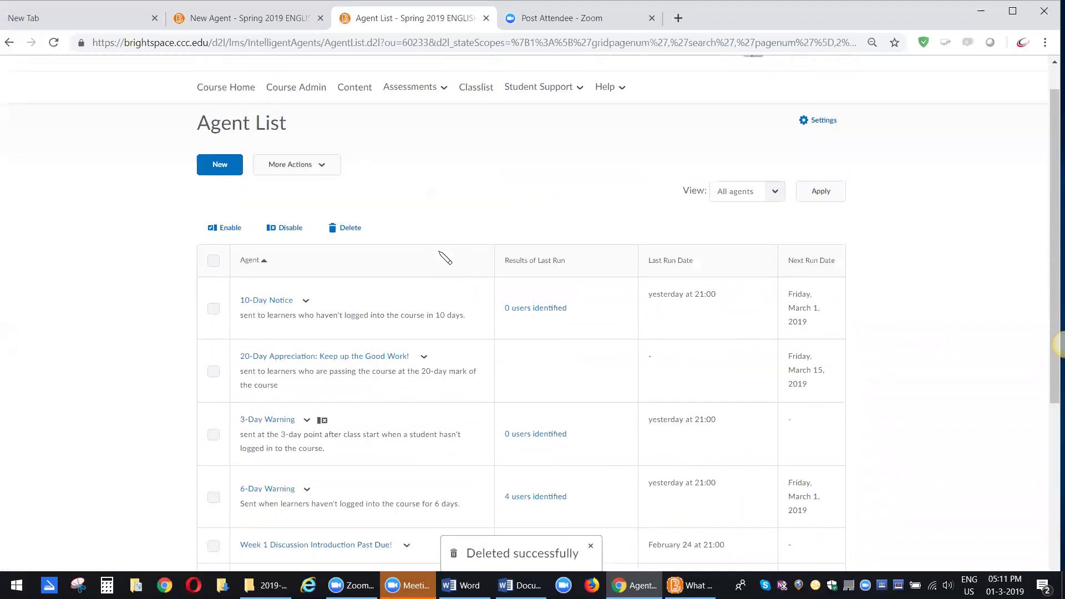
{"action": "left_click", "coordinate": [289, 167]}
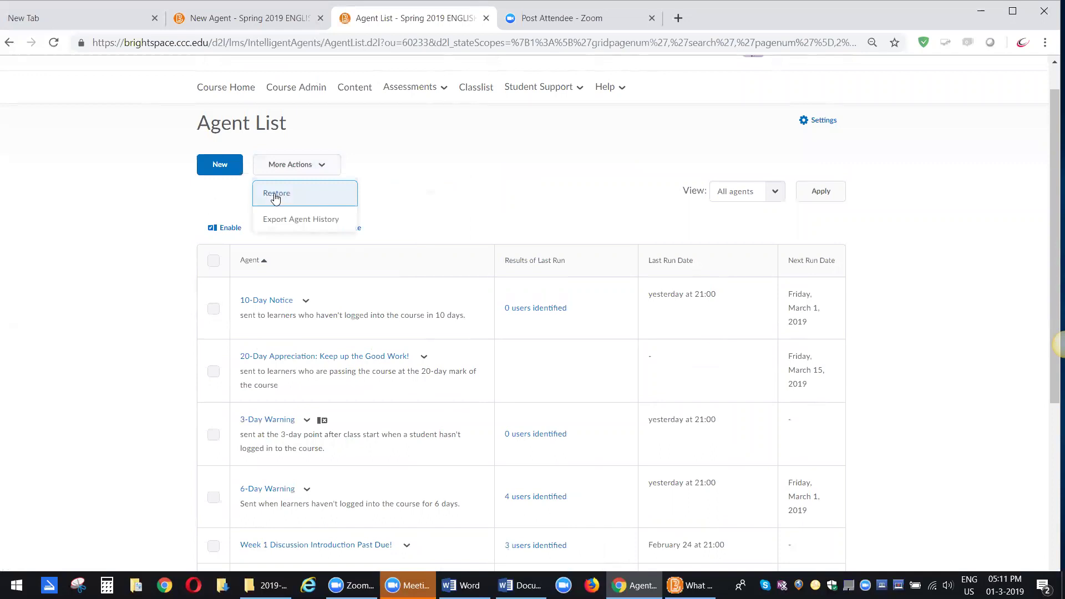
{"action": "left_click", "coordinate": [402, 167]}
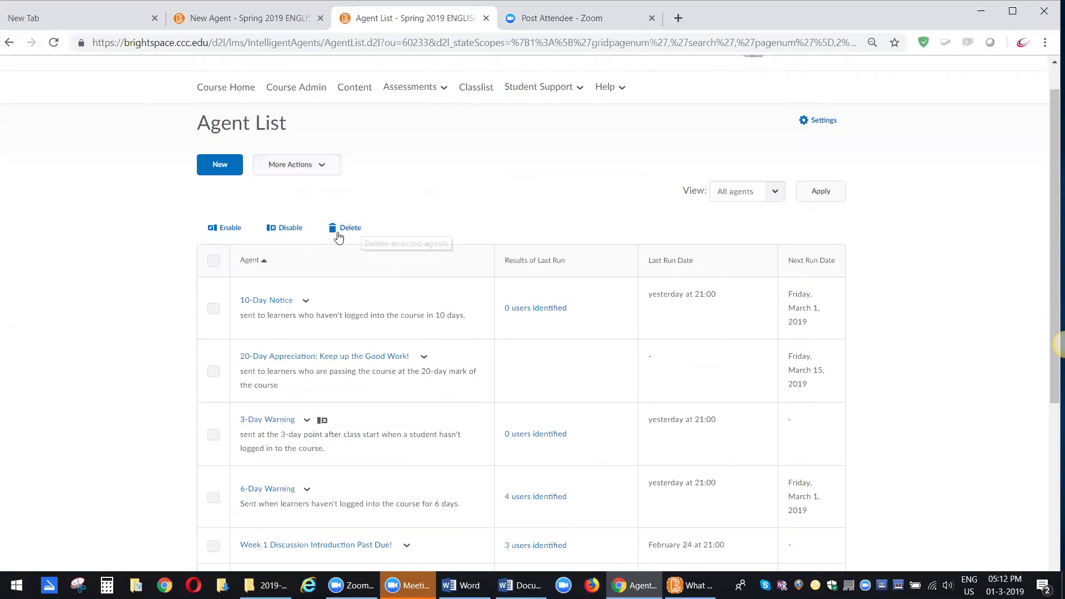